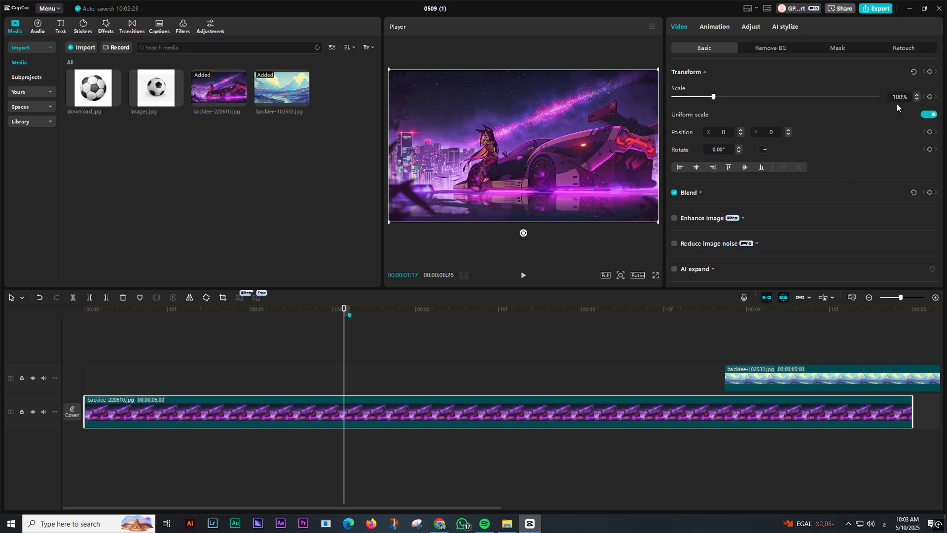
# - Add a scale keyframe to the backiee-220610.jpg clip at 00:00:01:07, keeping its scale at 100%
pyautogui.click(361, 413)
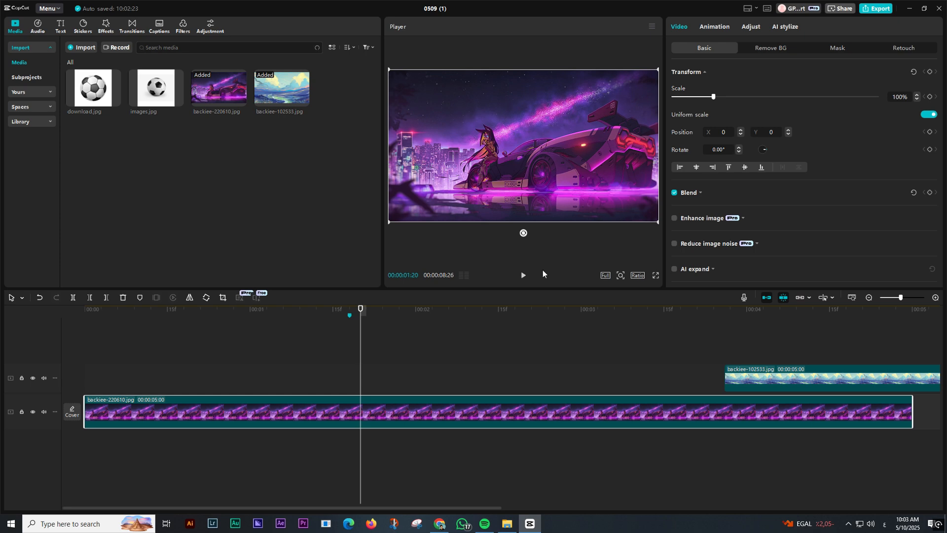
pyautogui.click(294, 386)
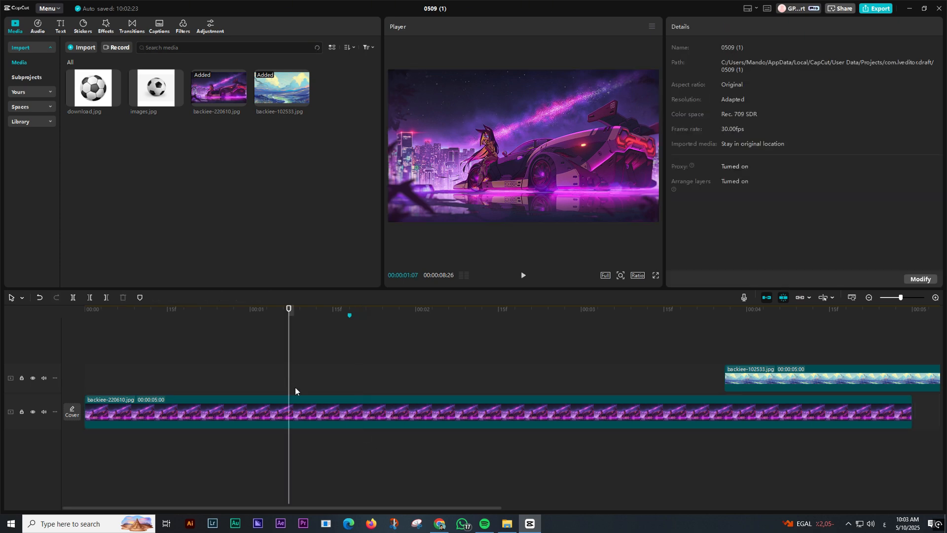
pyautogui.click(293, 408)
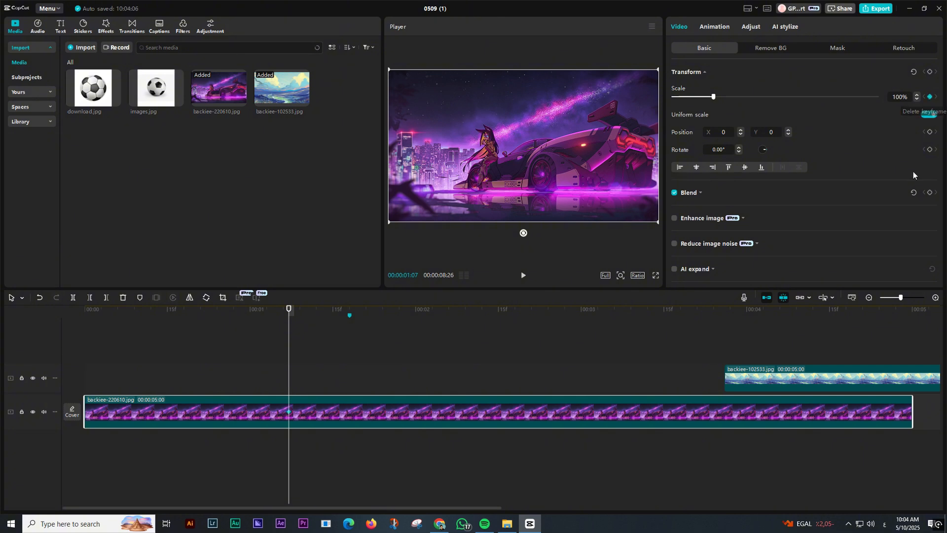
pyautogui.click(930, 98)
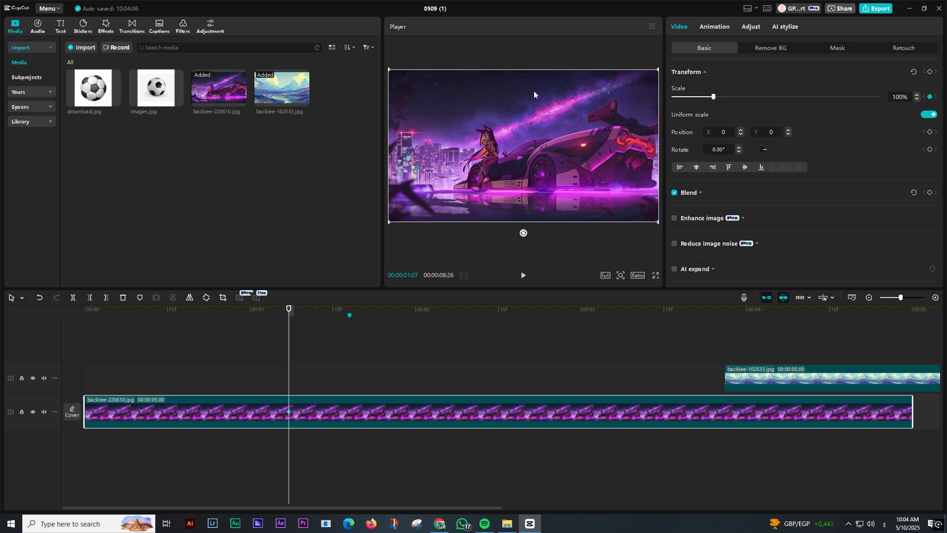
# - Add a second scale keyframe to the backiee-220610.jpg clip at 00:00:02:01 and set its scale to 115%
pyautogui.click(306, 380)
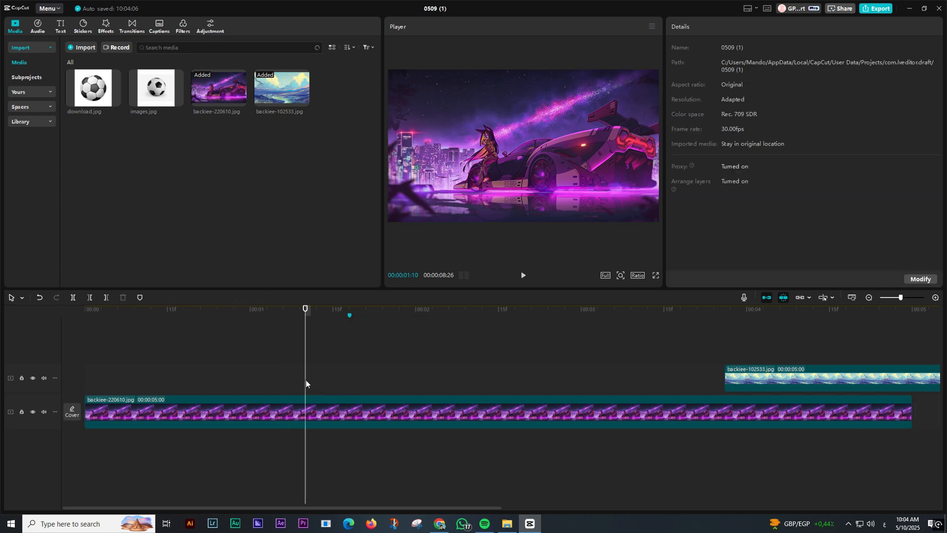
pyautogui.click(338, 389)
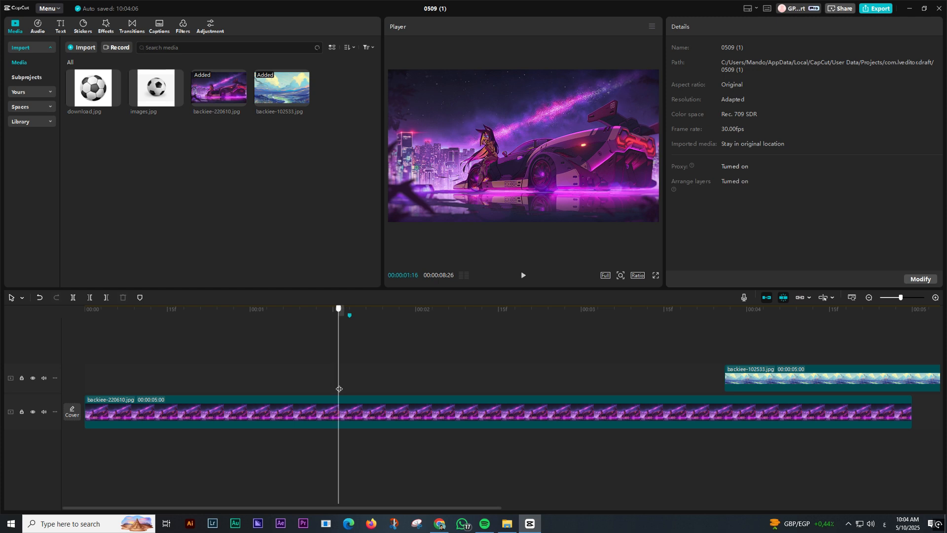
pyautogui.click(345, 402)
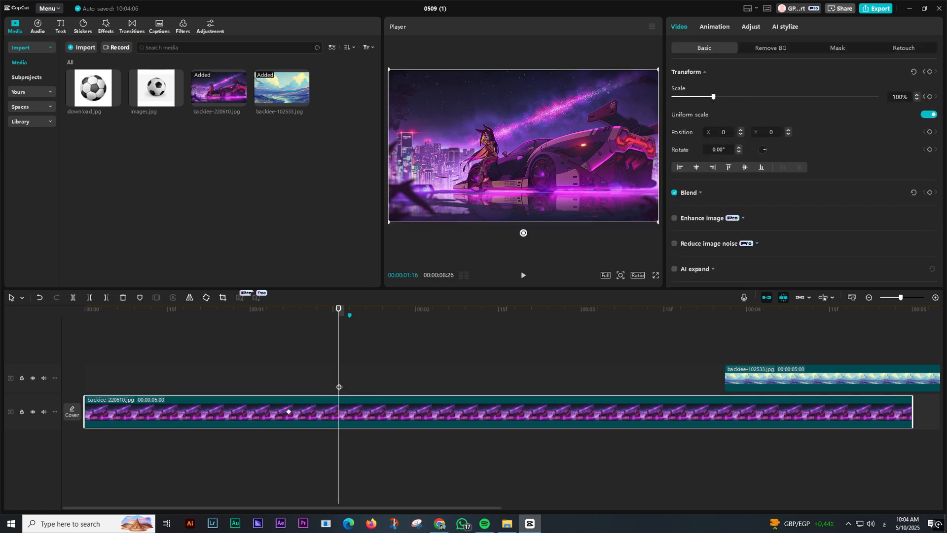
pyautogui.click(417, 378)
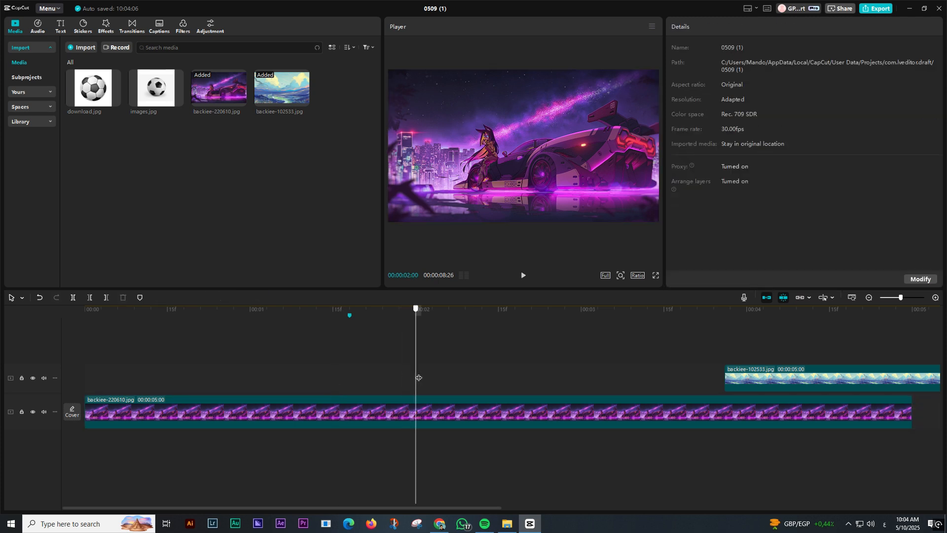
pyautogui.click(440, 425)
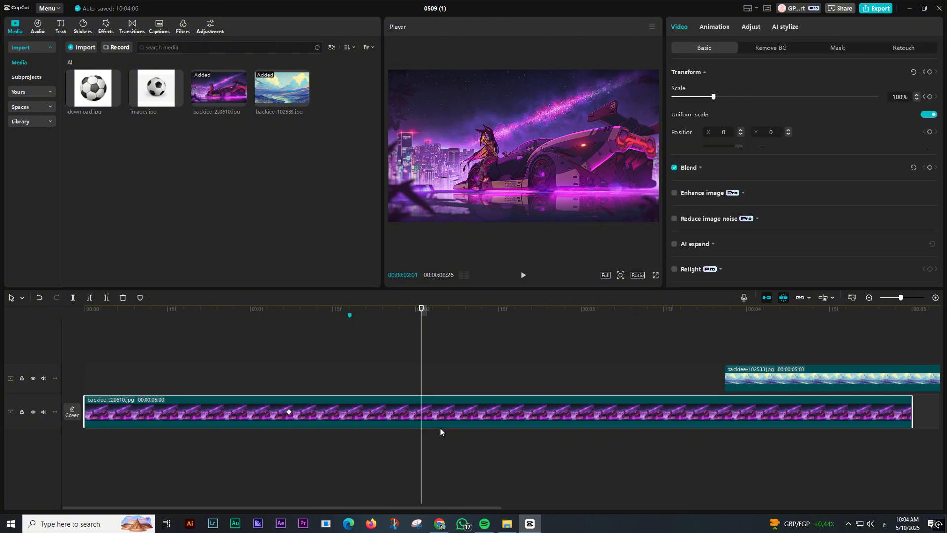
pyautogui.click(930, 97)
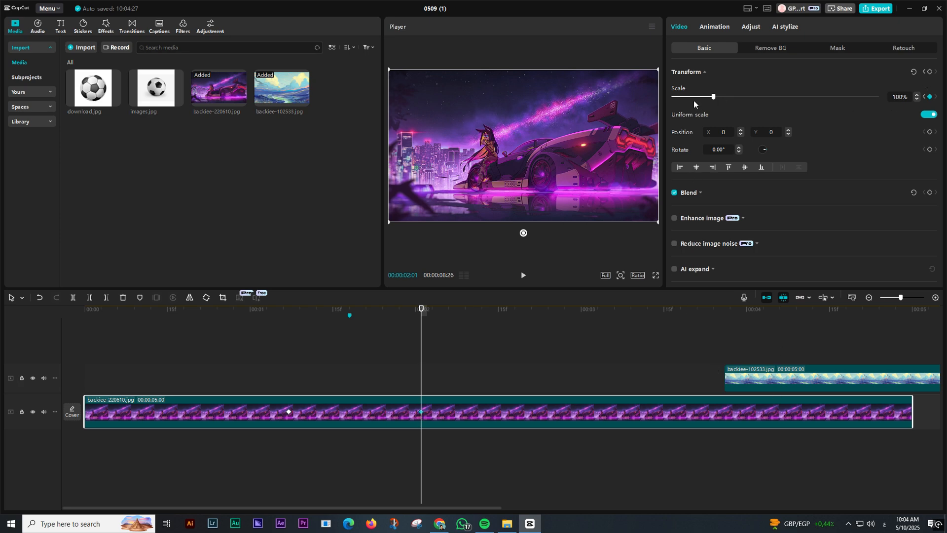
pyautogui.moveTo(715, 98); pyautogui.dragTo(720, 98)
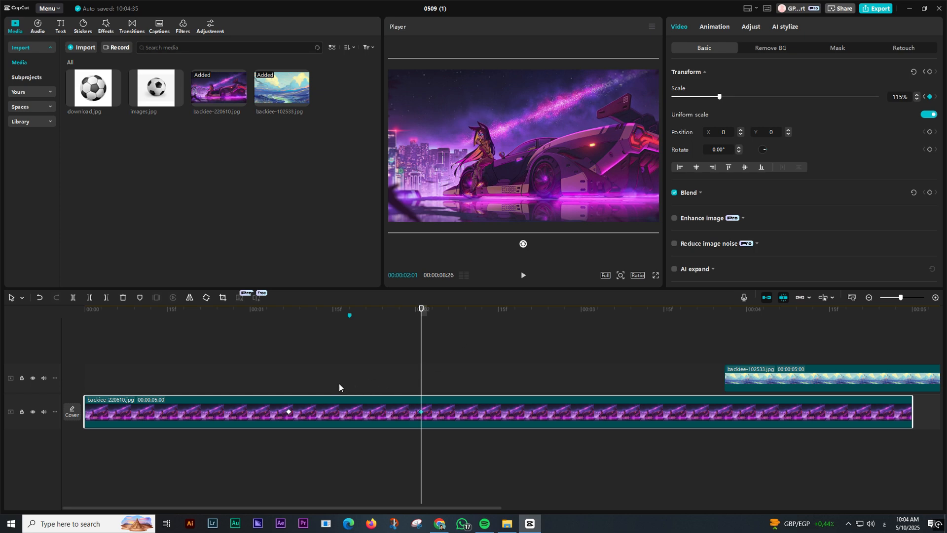
# - Play back the zoom on the backiee-220610.jpg clip between its two scale keyframes
pyautogui.click(289, 413)
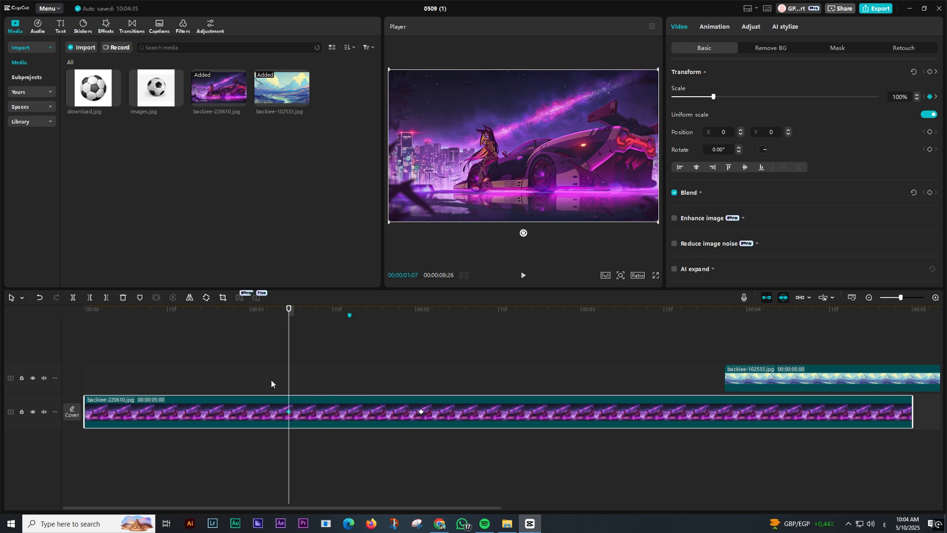
pyautogui.click(283, 376)
pyautogui.press('space')
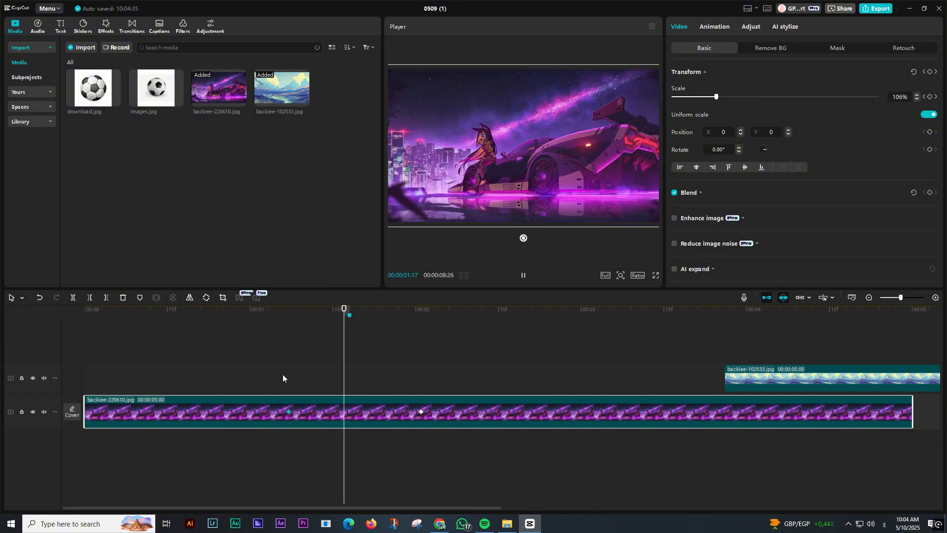
pyautogui.press('space')
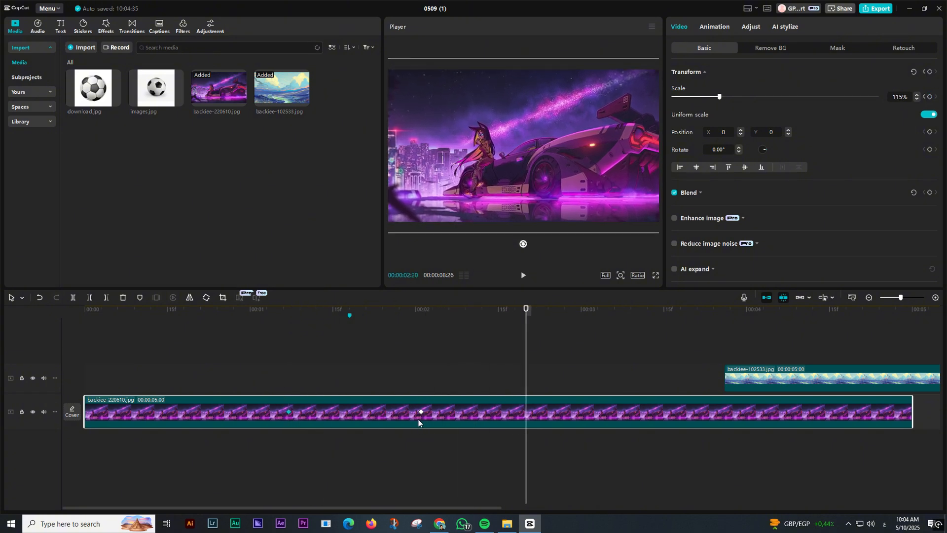
pyautogui.click(421, 412)
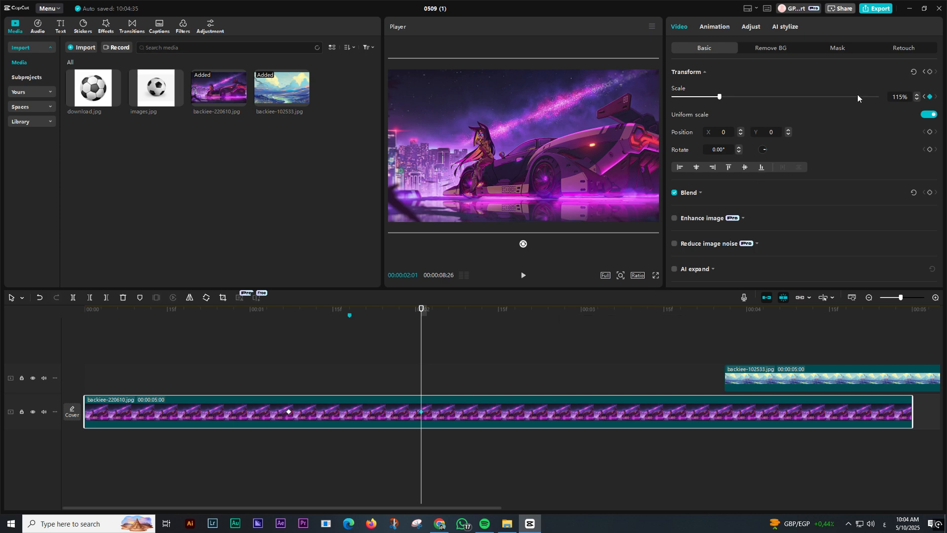
pyautogui.press('space')
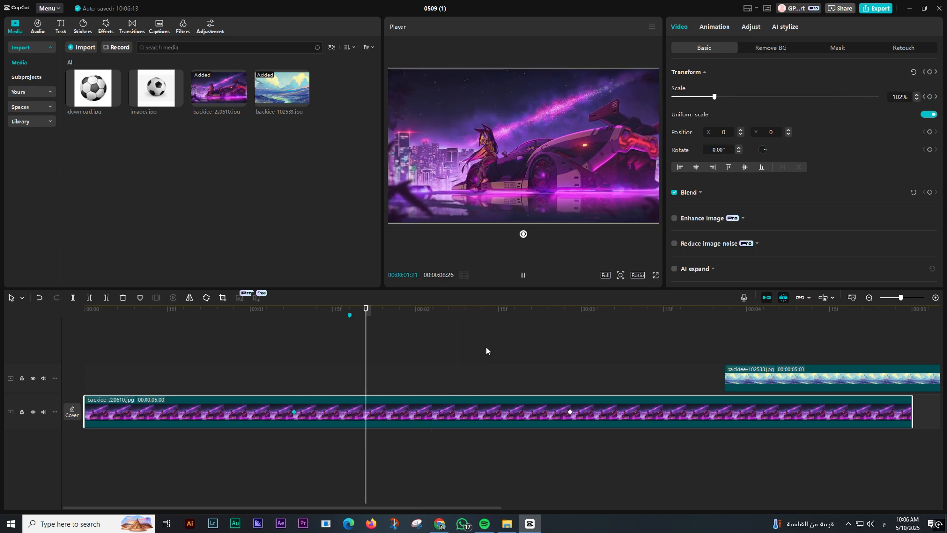
pyautogui.press('space')
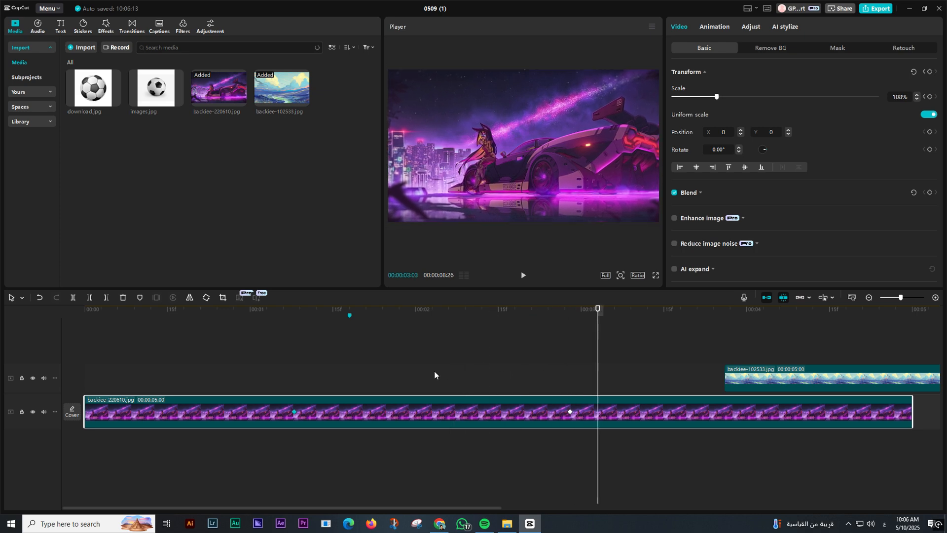
# - Show the variable speed animation graph for the backiee-220610.jpg clip, with the playhead at 00:00:01:10
pyautogui.click(433, 372)
pyautogui.click(416, 412)
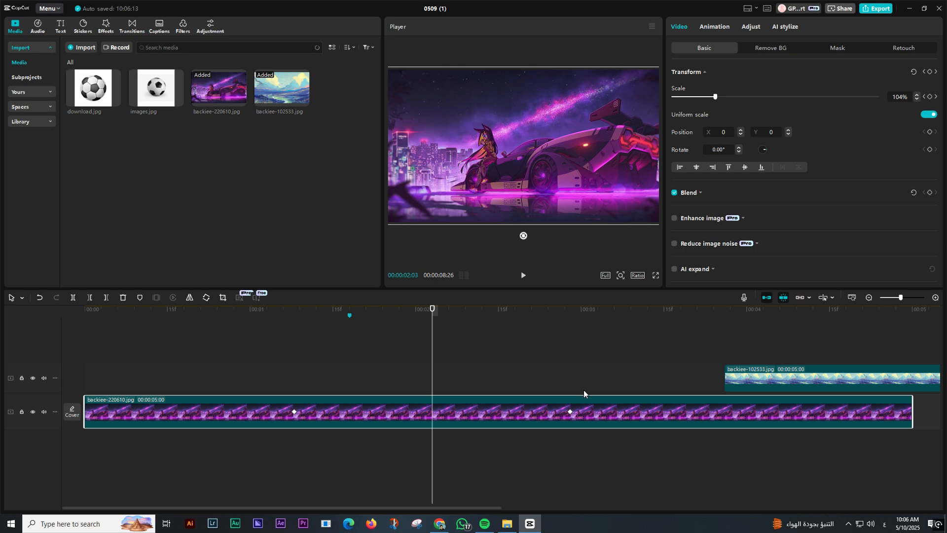
pyautogui.click(306, 373)
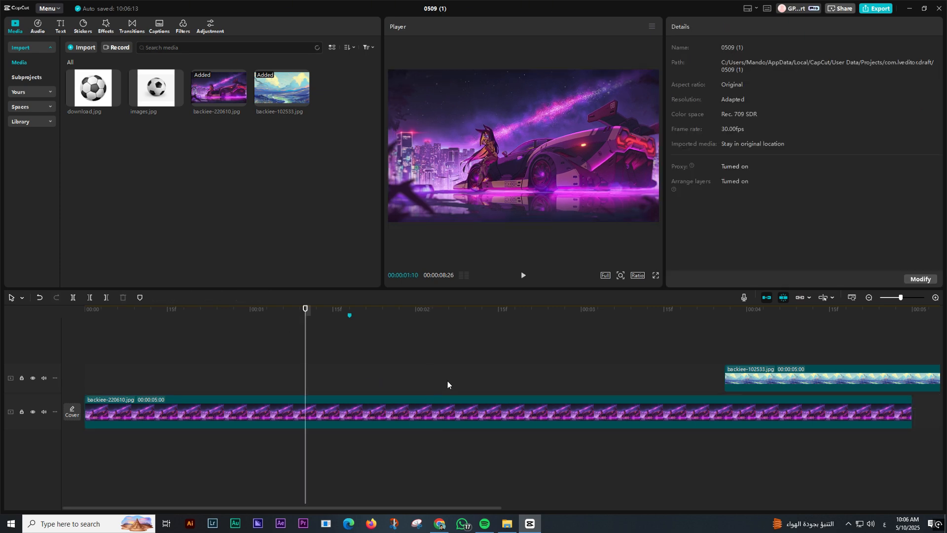
pyautogui.click(425, 407)
pyautogui.hotkey('alt', 'k')
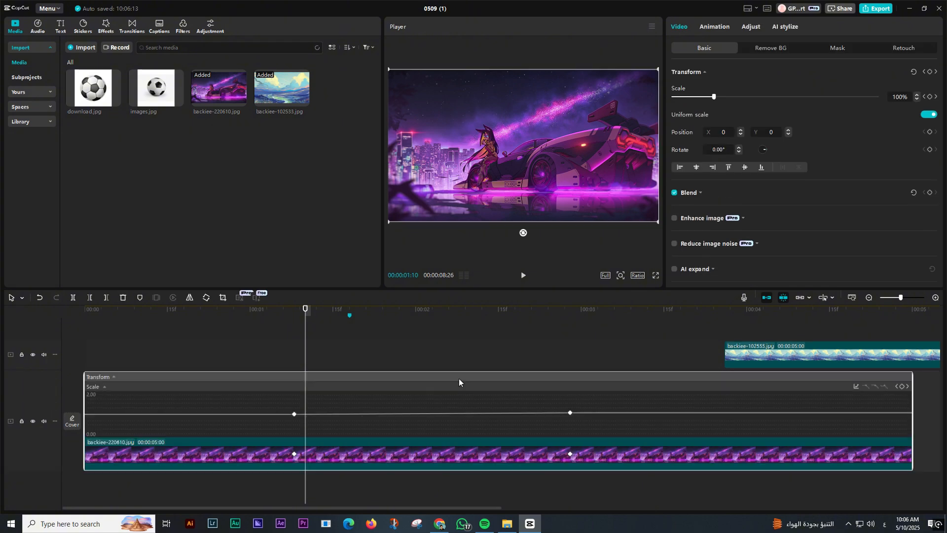
# - Apply the middle of the three curve types to the second scale keyframe and play back the zoom
pyautogui.click(570, 412)
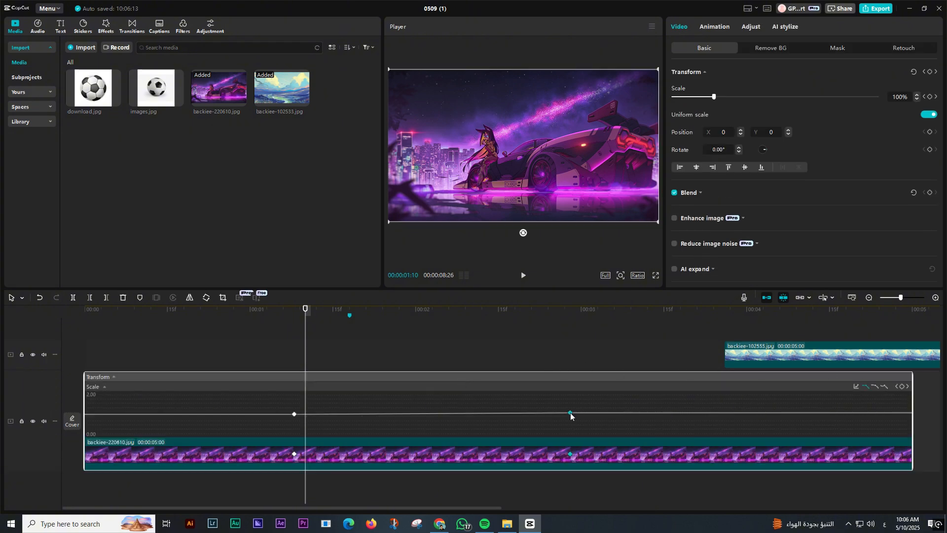
pyautogui.click(876, 385)
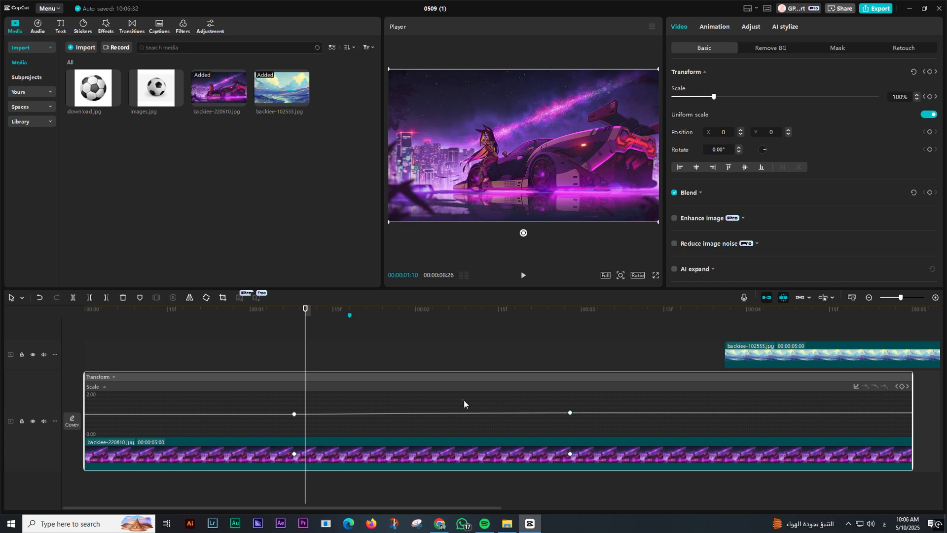
pyautogui.click(459, 413)
pyautogui.click(284, 333)
pyautogui.press('space')
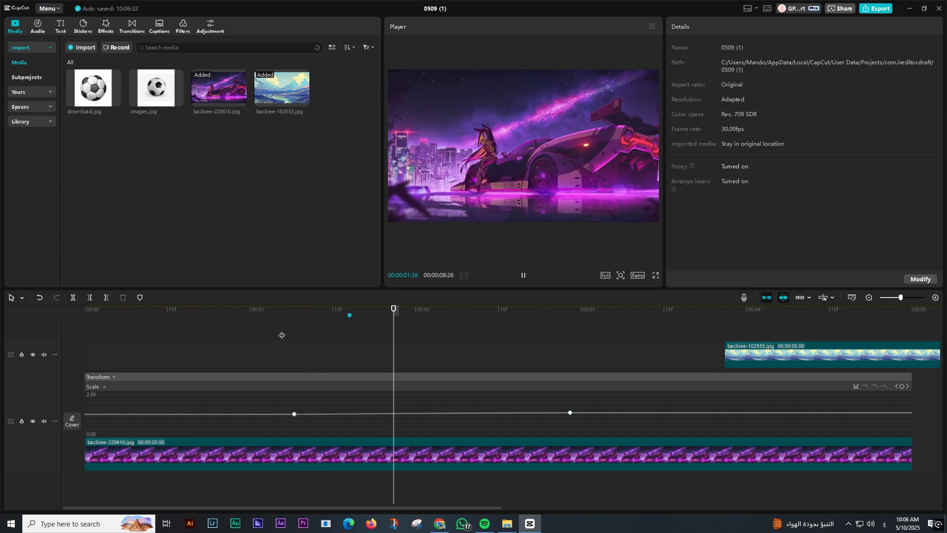
pyautogui.press('space')
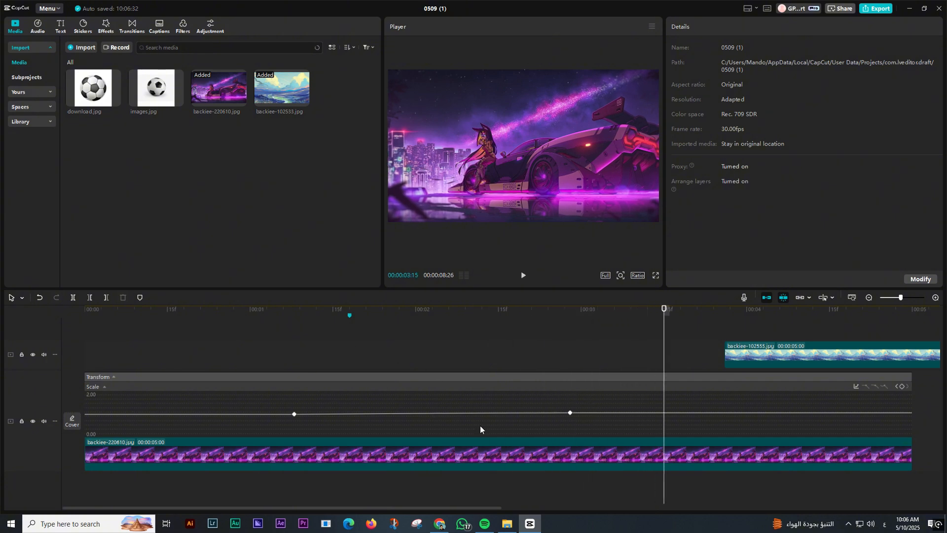
# - Step frame by frame through the zoom from 00:00:02:07 to 00:00:02:20 to examine the scale motion
pyautogui.click(487, 412)
pyautogui.click(453, 348)
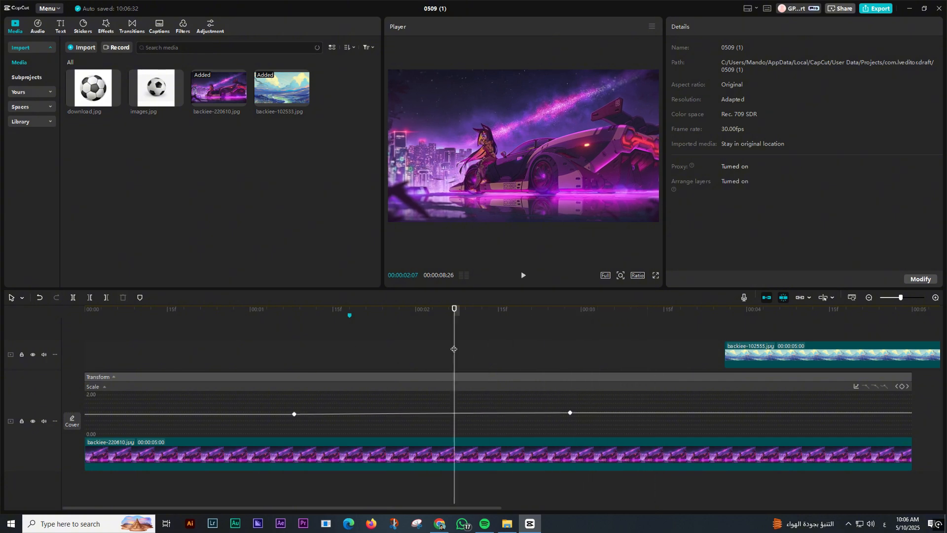
pyautogui.press('Right')
pyautogui.press('Right')
pyautogui.press('Right')
pyautogui.press('Right')
pyautogui.press('Right')
pyautogui.press('Right')
pyautogui.press('Right')
pyautogui.press('Right')
pyautogui.press('Right')
pyautogui.press('Right')
pyautogui.press('Right')
pyautogui.press('Right')
pyautogui.press('Right')
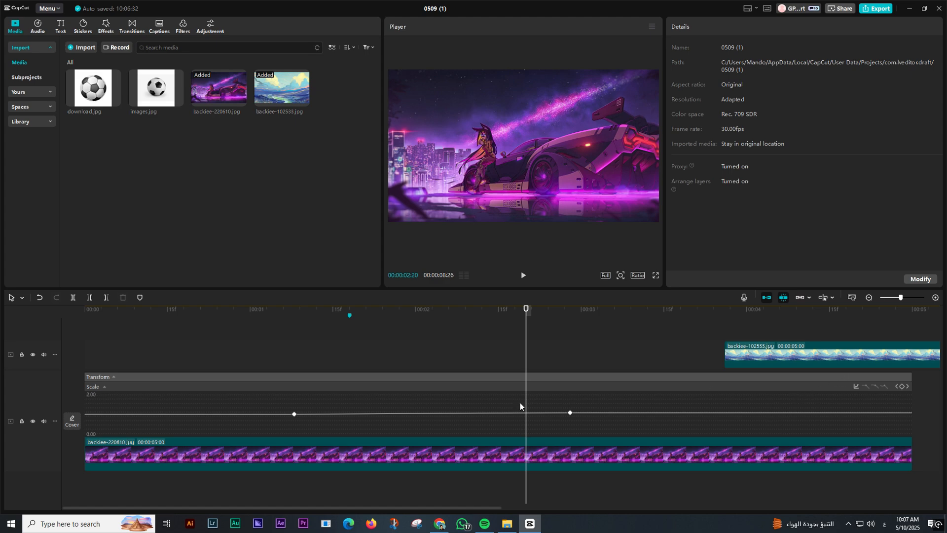
# - Try the Ease Out preset curve on the second scale keyframe, settle on Ease In, and close the preset curves
pyautogui.click(856, 386)
pyautogui.click(570, 414)
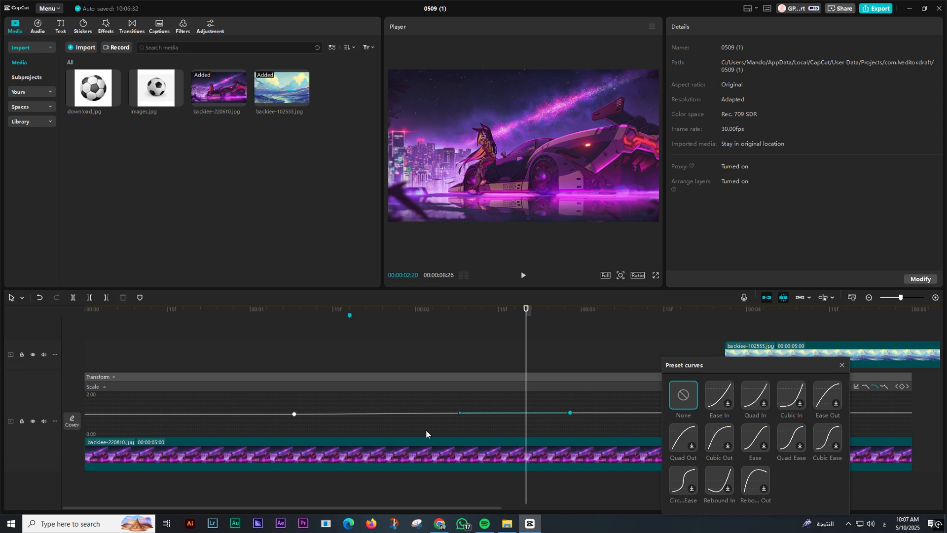
pyautogui.click(827, 404)
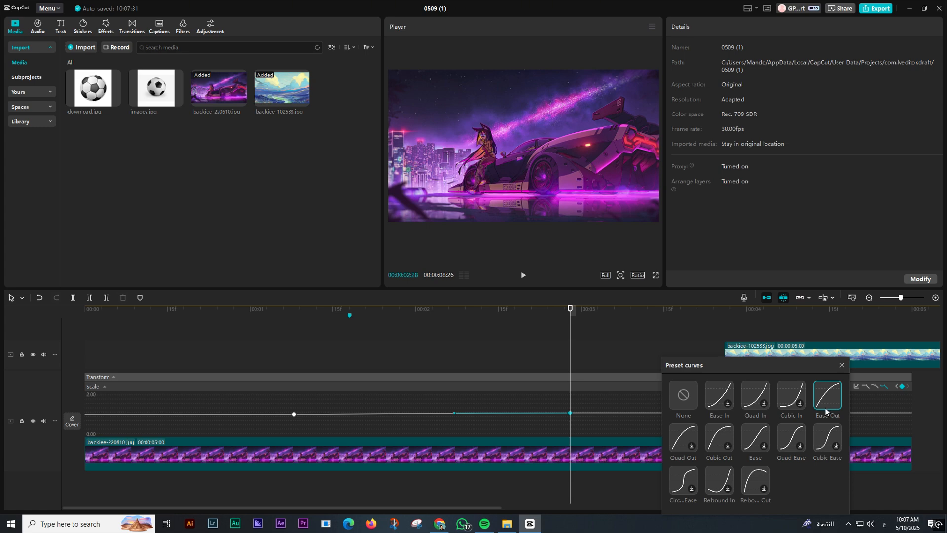
pyautogui.click(727, 397)
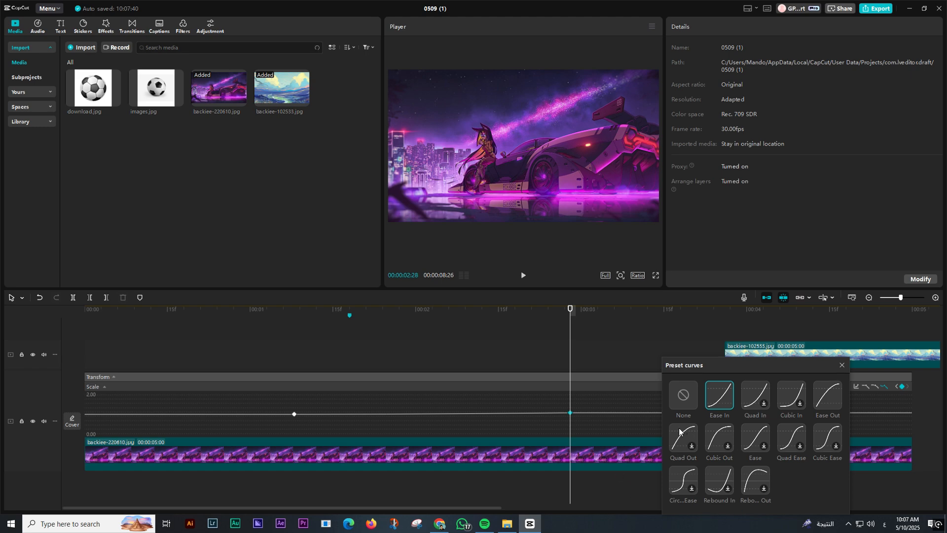
pyautogui.click(842, 366)
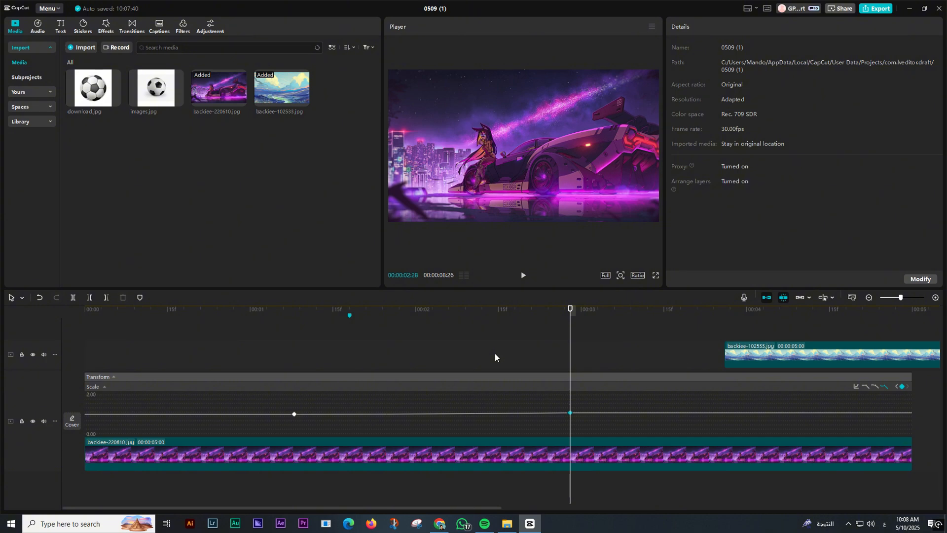
# - Hide the variable speed animation graph of the backiee-220610.jpg clip and show it again
pyautogui.click(357, 375)
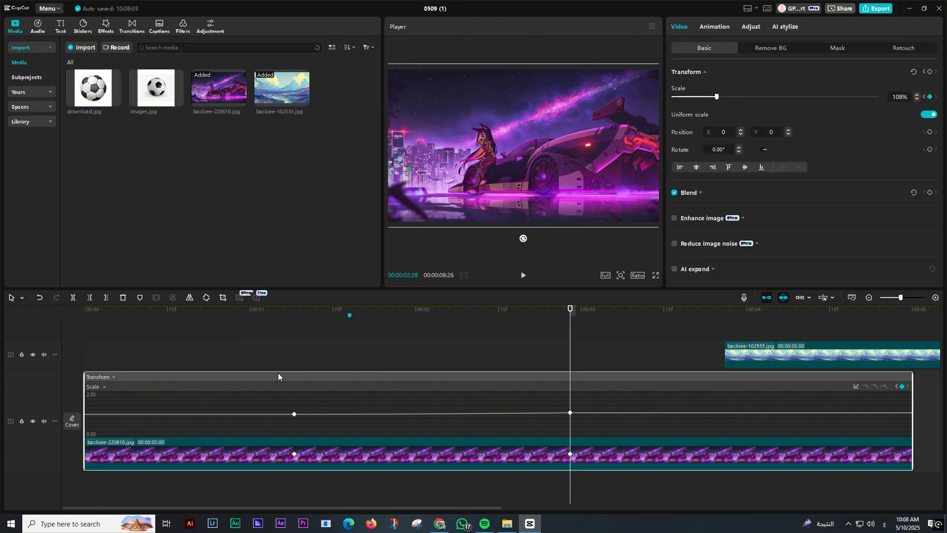
pyautogui.rightClick(357, 449)
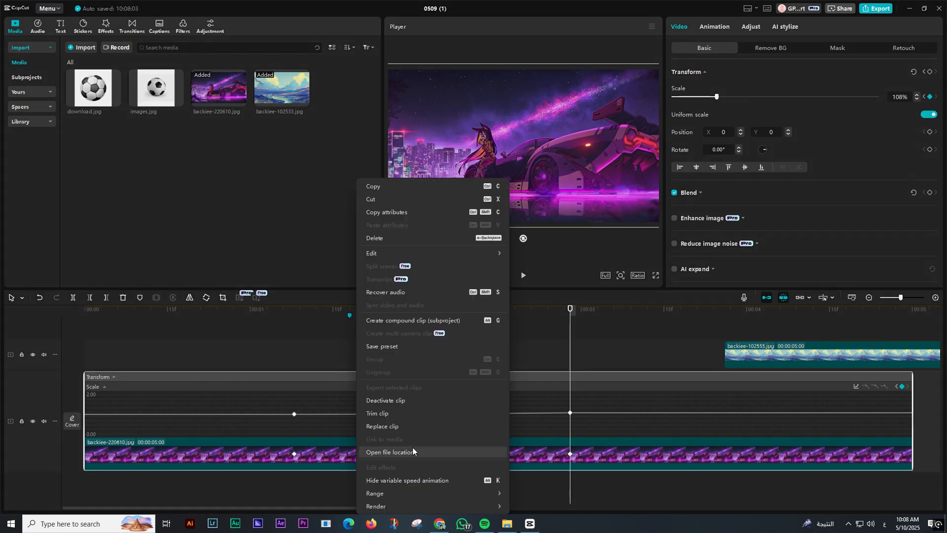
pyautogui.click(391, 478)
pyautogui.click(425, 339)
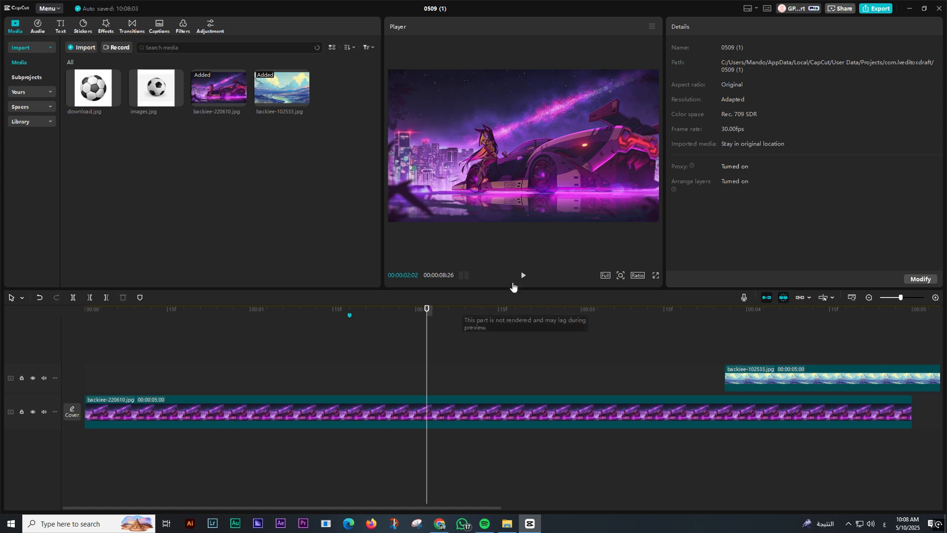
pyautogui.rightClick(451, 417)
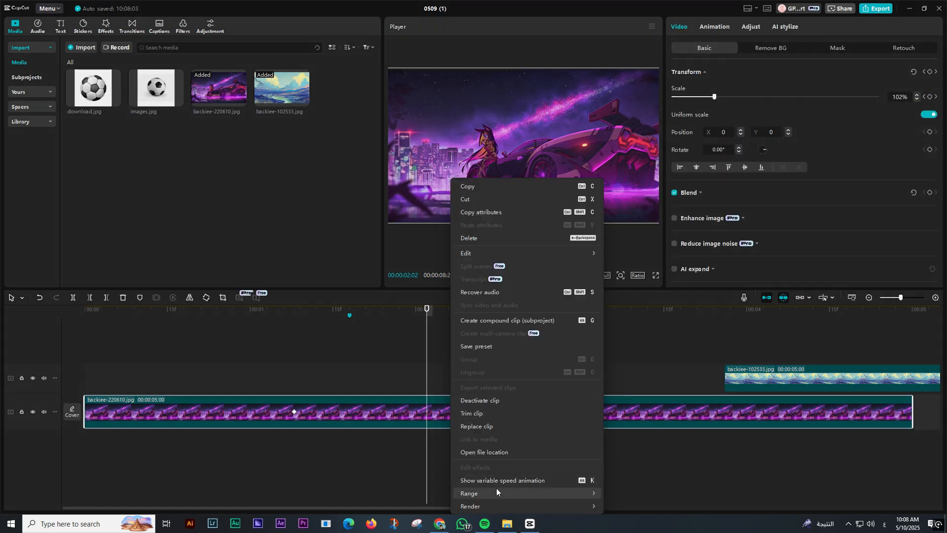
pyautogui.click(478, 480)
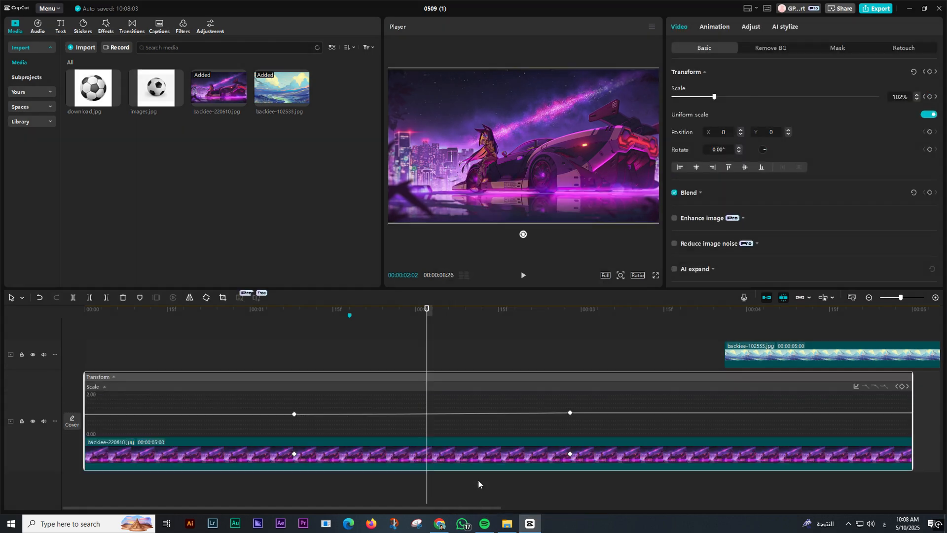
# - Hide the variable speed animation graph of the backiee-220610.jpg clip
pyautogui.rightClick(472, 455)
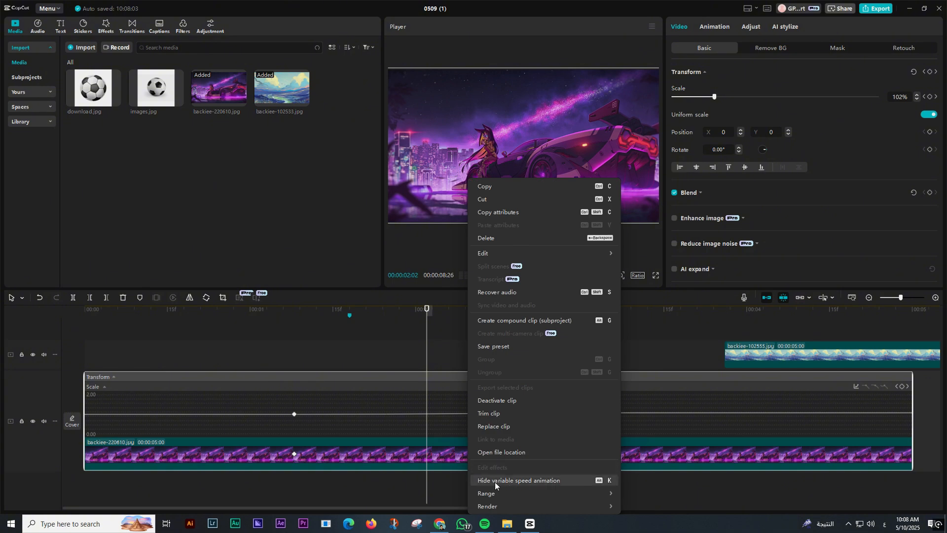
pyautogui.click(528, 479)
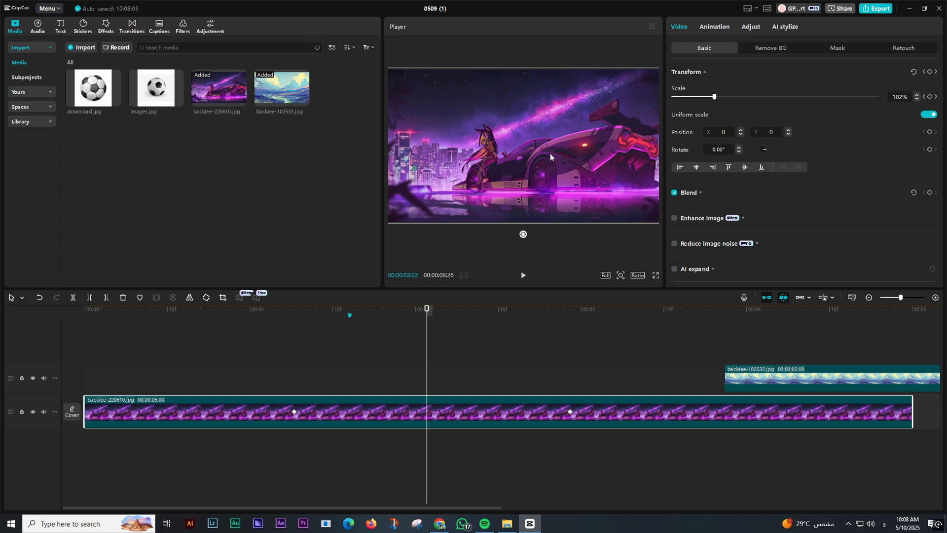
# - Add position keyframes to the backiee-220610.jpg clip at 00:00:02:02 and 00:00:02:14, and shift the image to X -83 at the second one
pyautogui.click(930, 132)
pyautogui.click(493, 386)
pyautogui.click(502, 413)
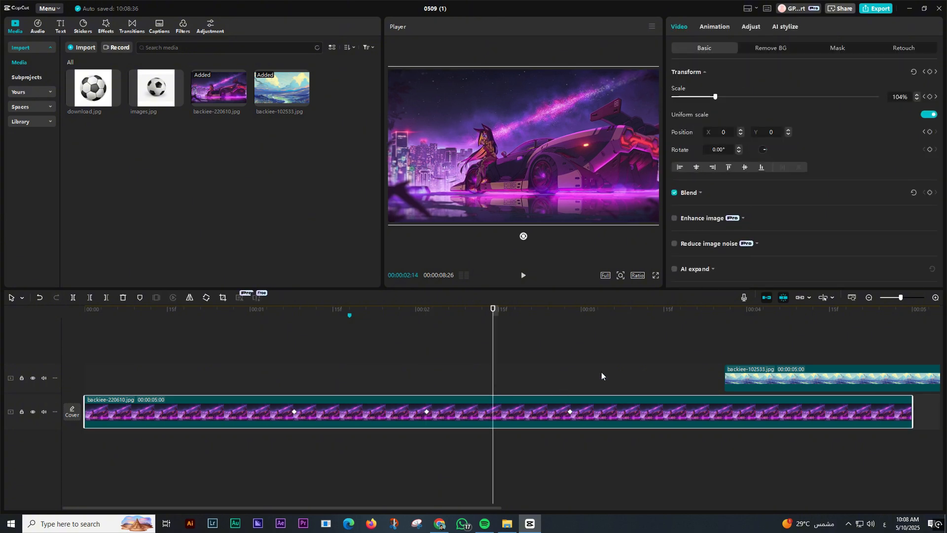
pyautogui.click(931, 132)
pyautogui.click(426, 411)
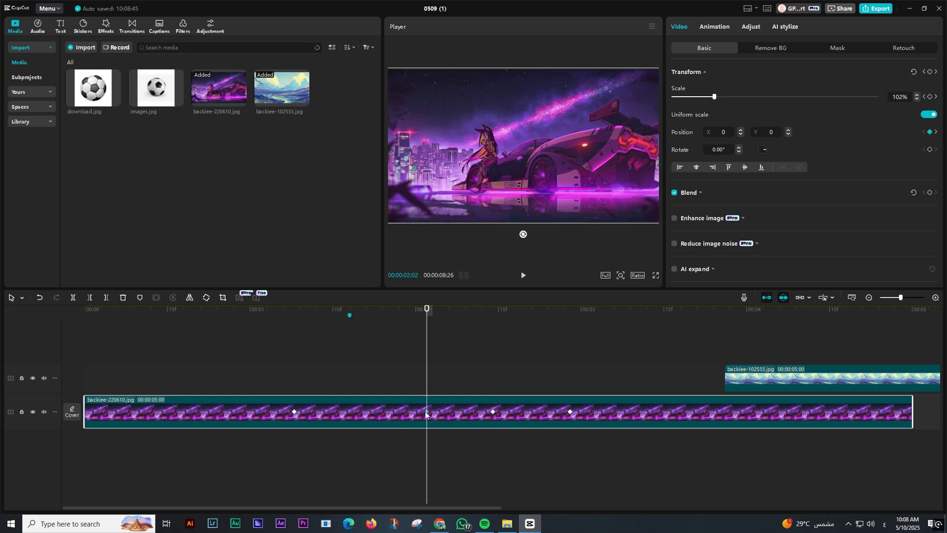
pyautogui.click(492, 412)
pyautogui.moveTo(606, 171); pyautogui.dragTo(594, 173)
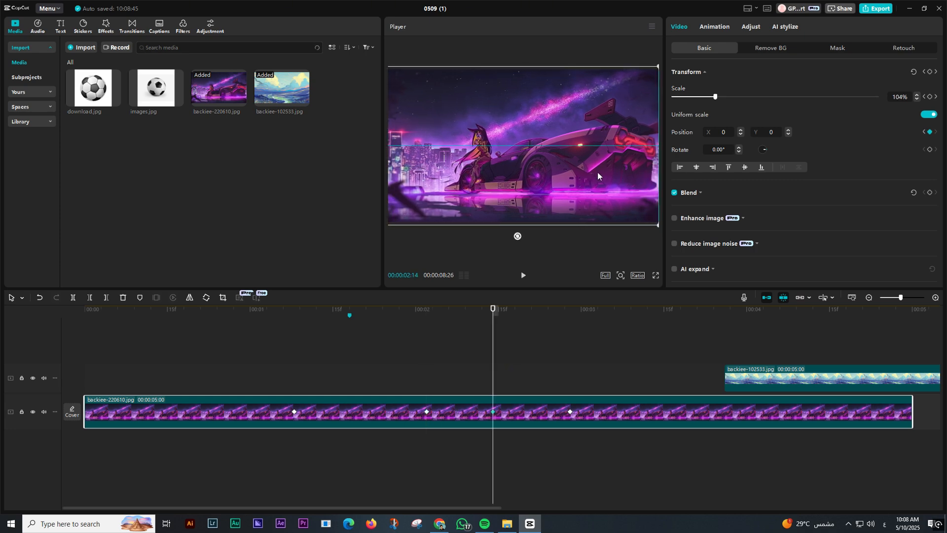
# - Play back the position movement around 00:00:02:00 and review its two keyframes at 00:00:02:02 and 00:00:02:14
pyautogui.click(427, 372)
pyautogui.press('space')
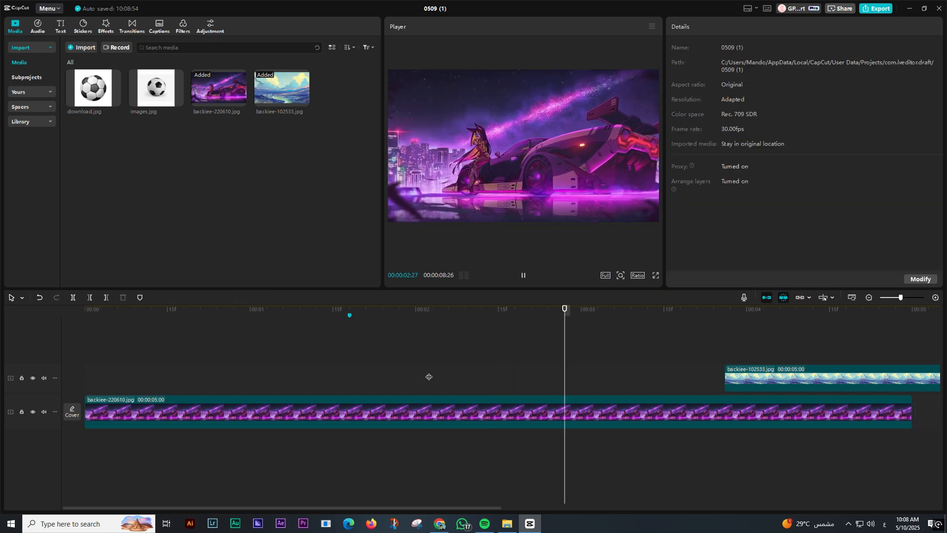
pyautogui.click(416, 366)
pyautogui.click(445, 415)
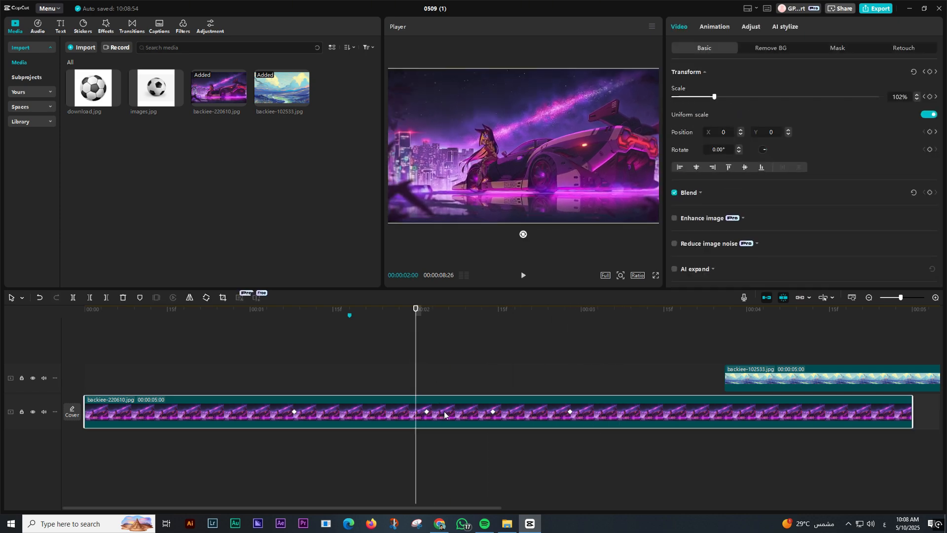
pyautogui.press('space')
pyautogui.press('space')
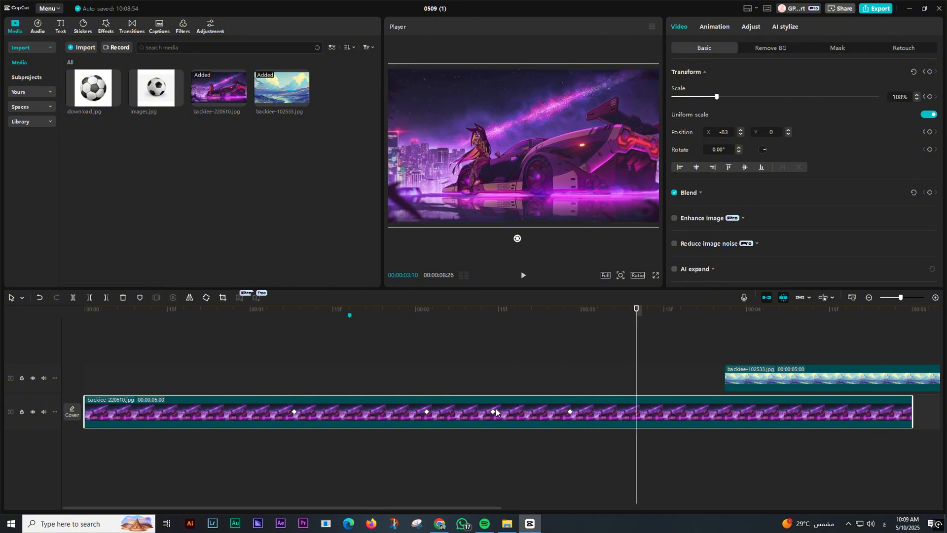
pyautogui.click(493, 412)
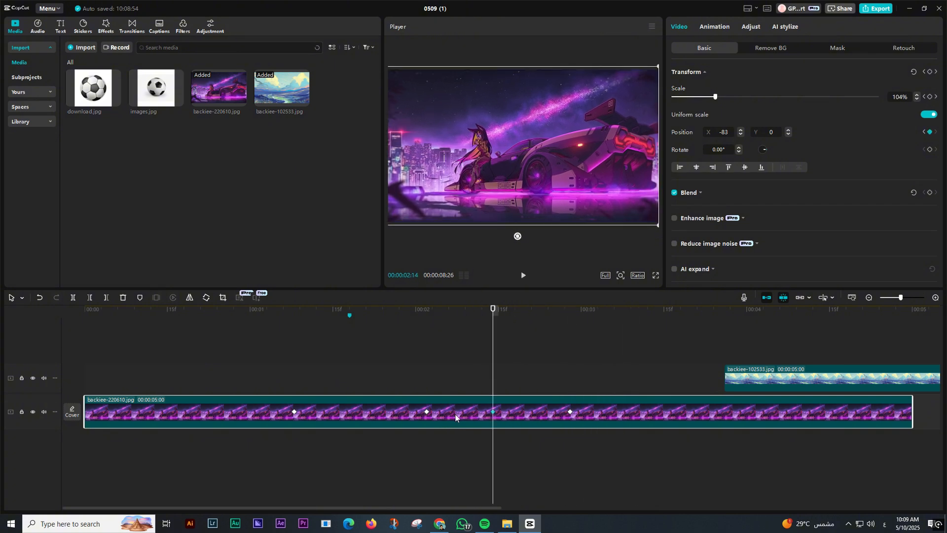
pyautogui.click(428, 412)
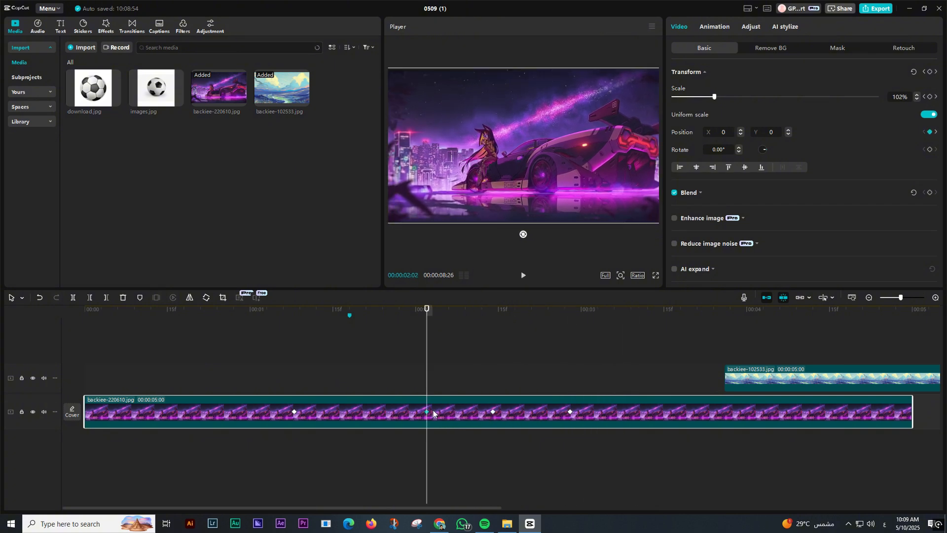
pyautogui.click(493, 412)
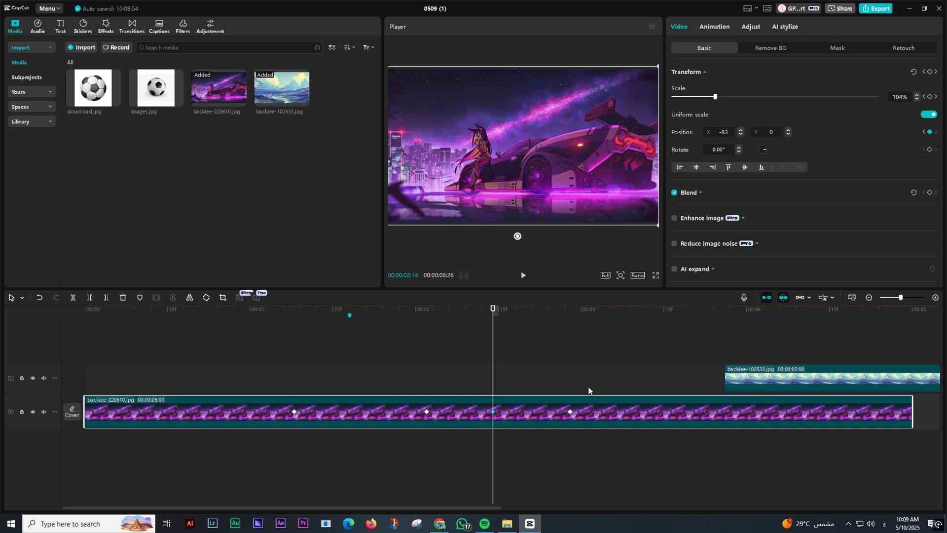
# - Add rotation keyframes to the backiee-220610.jpg clip at 00:00:03:07 and 00:00:03:18, and rotate the image to -6.90° at the second one
pyautogui.click(619, 386)
pyautogui.click(609, 412)
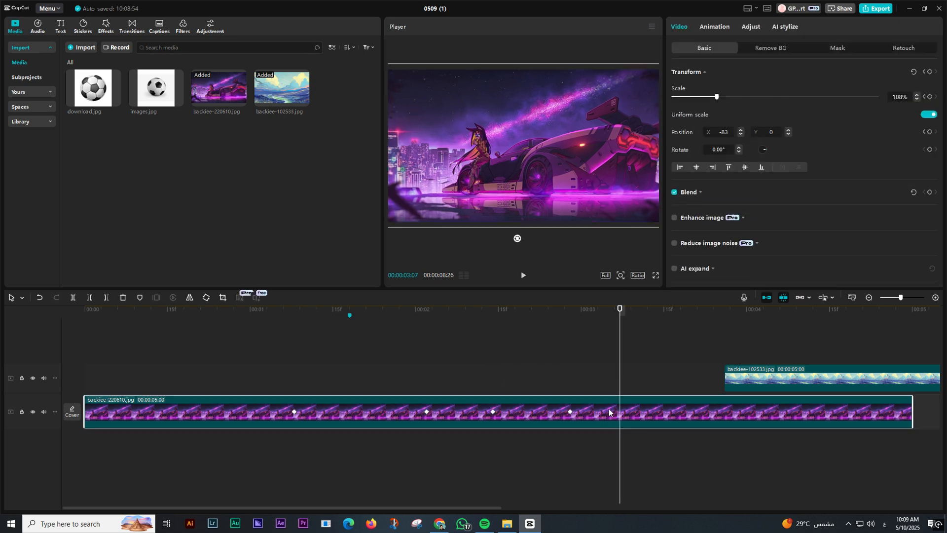
pyautogui.click(931, 150)
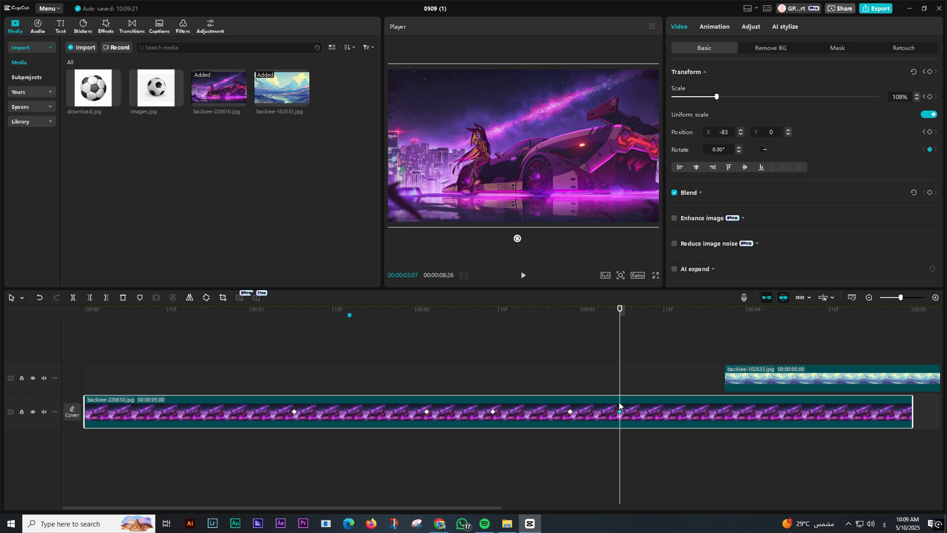
pyautogui.moveTo(629, 358); pyautogui.dragTo(681, 368)
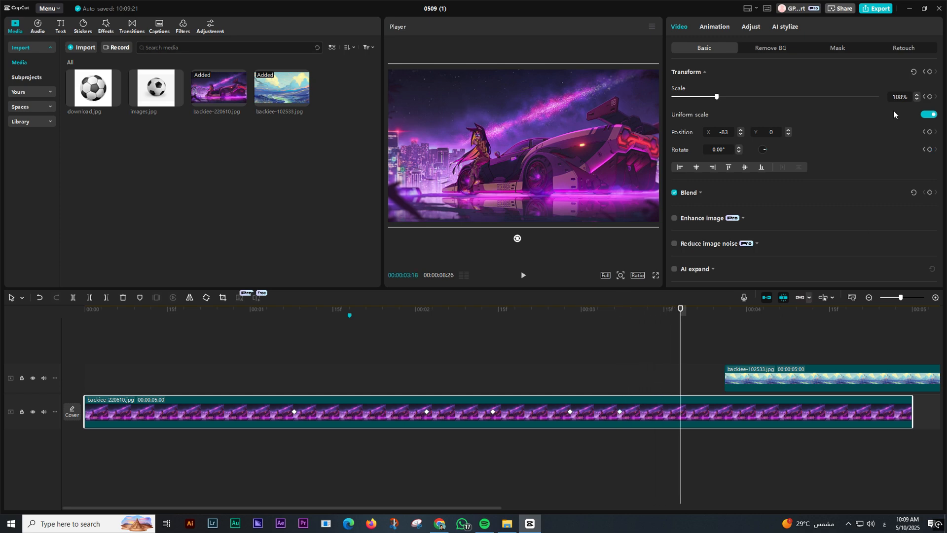
pyautogui.click(930, 149)
pyautogui.moveTo(518, 239); pyautogui.dragTo(528, 240)
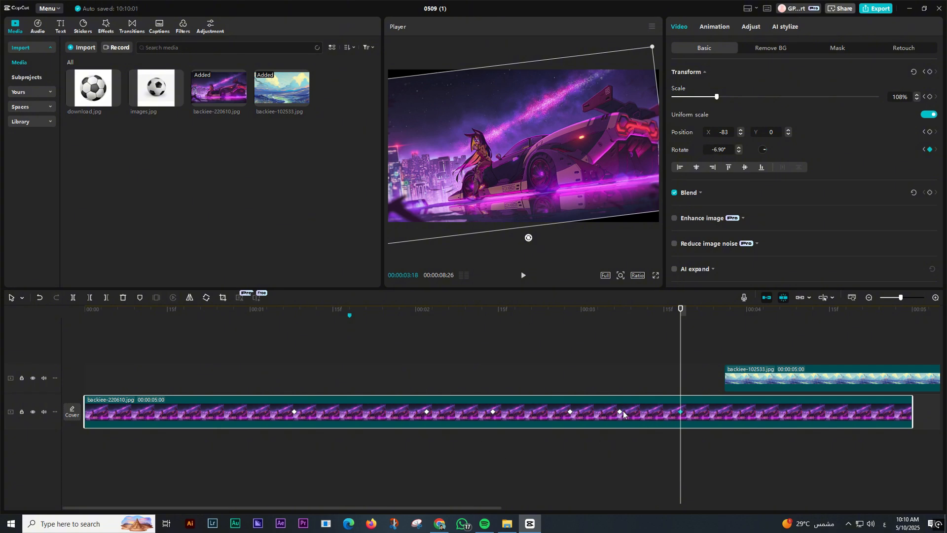
# - Play back the rotation from just before its first keyframe and on from the keyframe at 00:00:03:18
pyautogui.click(611, 390)
pyautogui.press('space')
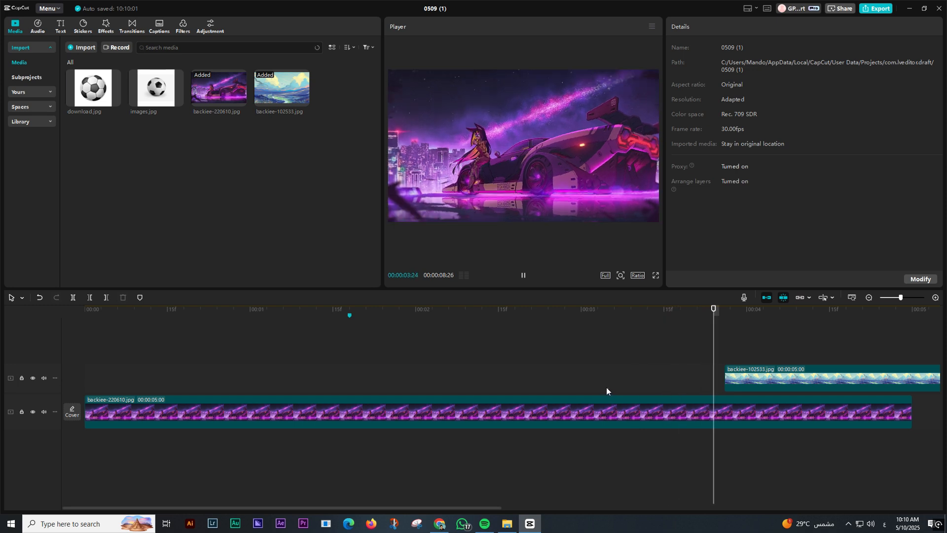
pyautogui.click(606, 388)
pyautogui.press('space')
pyautogui.press('space')
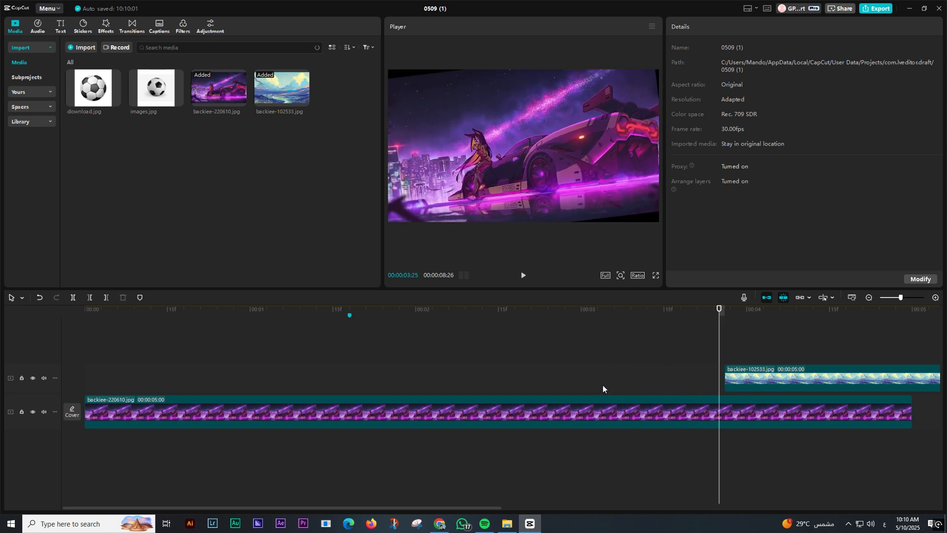
pyautogui.click(680, 414)
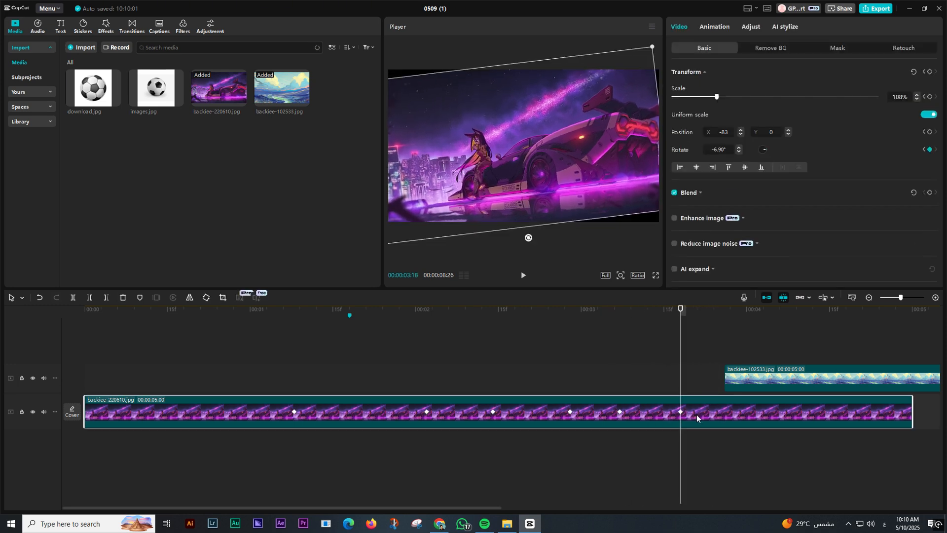
pyautogui.press('space')
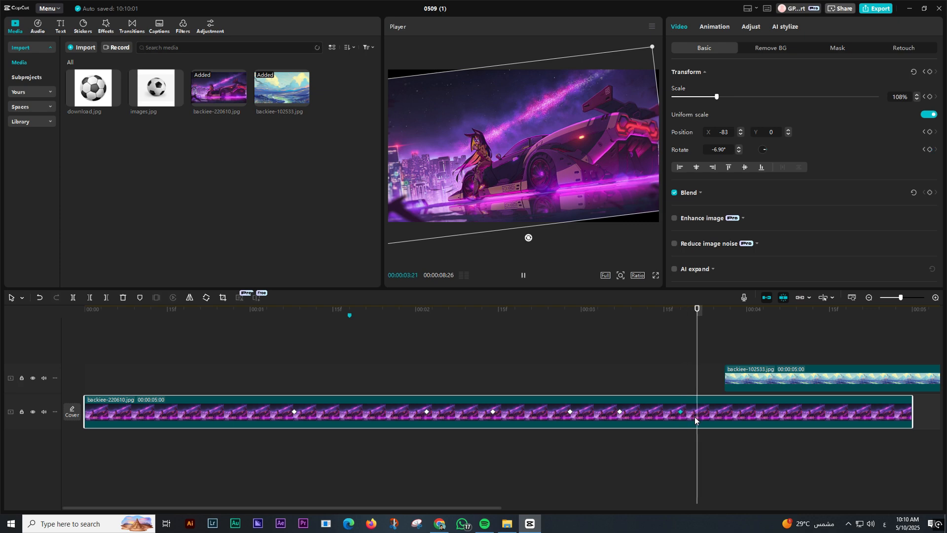
pyautogui.press('space')
# - Move the backiee-102533.jpg clip farther along the timeline and add a rotation keyframe at 00:00:03:28 that returns the backiee-220610.jpg image to 0.00°
pyautogui.moveTo(765, 377); pyautogui.dragTo(838, 378)
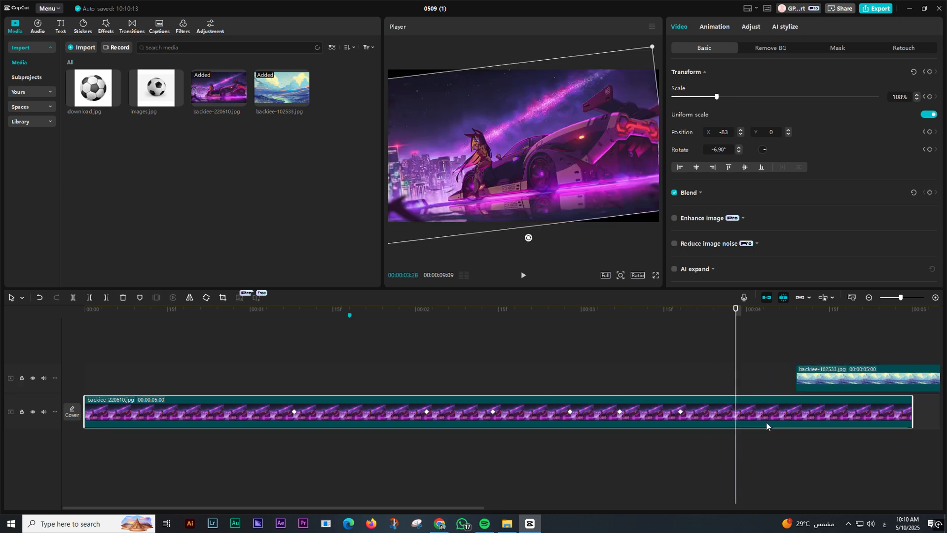
pyautogui.click(931, 150)
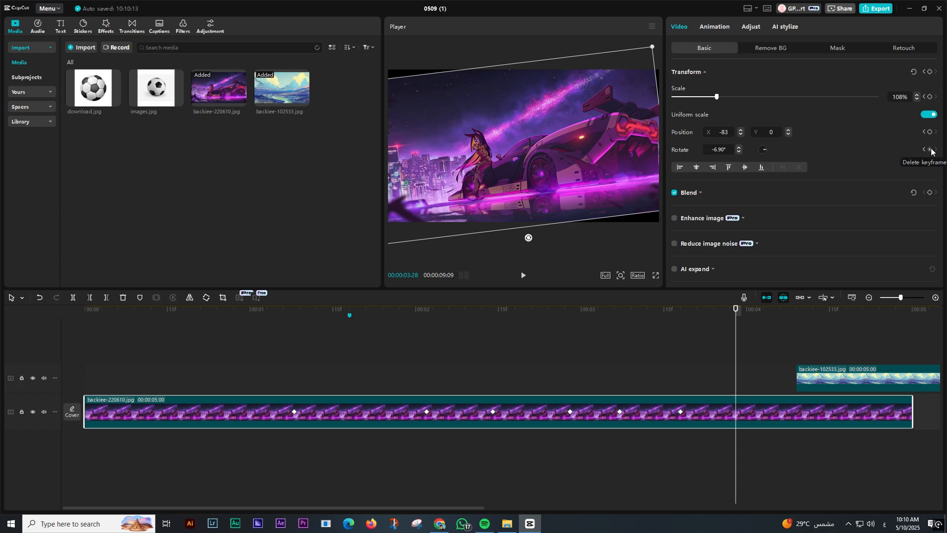
pyautogui.moveTo(526, 239); pyautogui.dragTo(518, 238)
# - Move the backiee-102533.jpg clip past the end of the backiee-220610.jpg clip and play back the rotation from 00:00:03:04
pyautogui.click(603, 378)
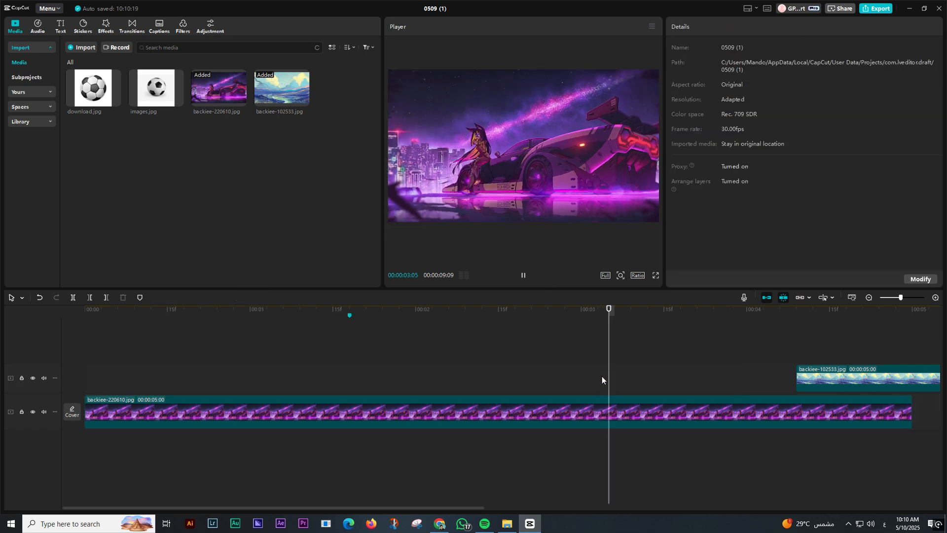
pyautogui.press('space')
pyautogui.click(602, 377)
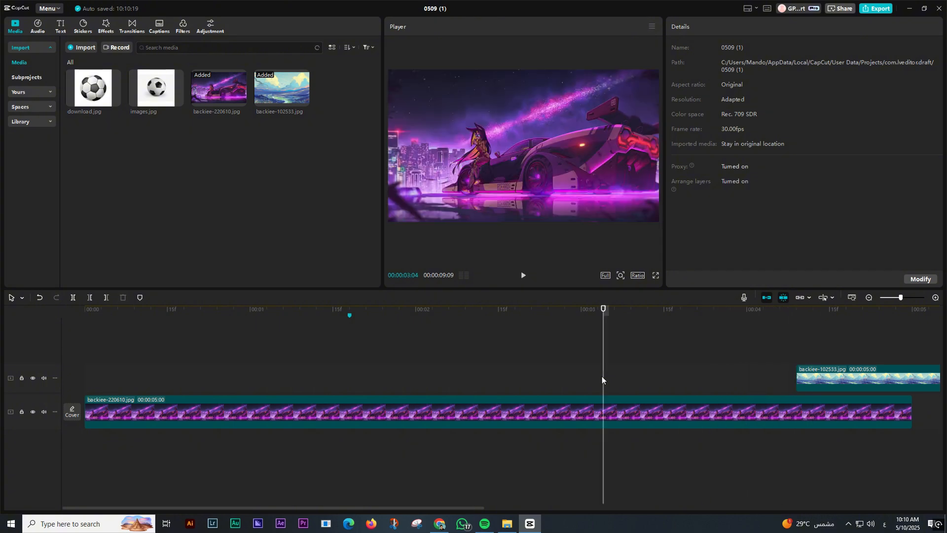
pyautogui.moveTo(887, 371); pyautogui.dragTo(945, 374)
pyautogui.press('space')
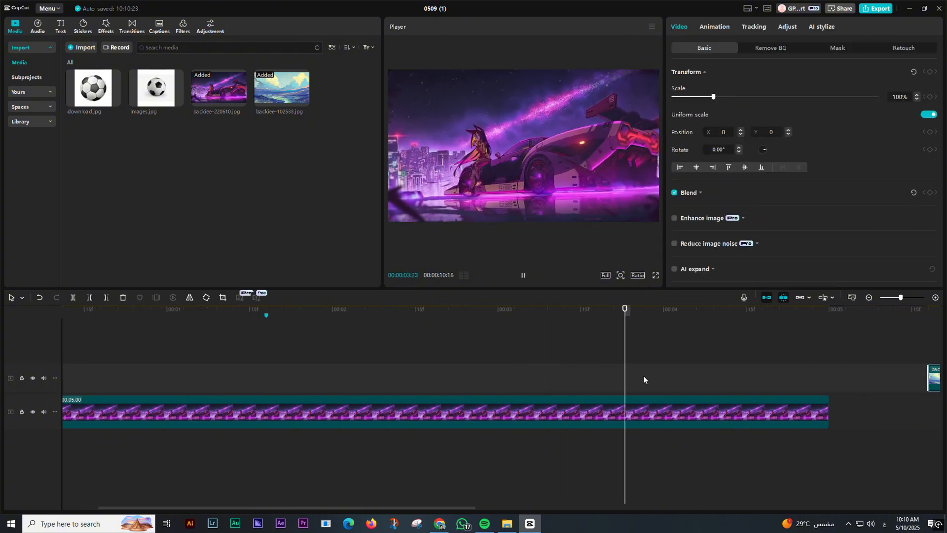
pyautogui.press('space')
# - Delete all scale, position and rotation keyframes from the backiee-220610.jpg clip
pyautogui.click(703, 412)
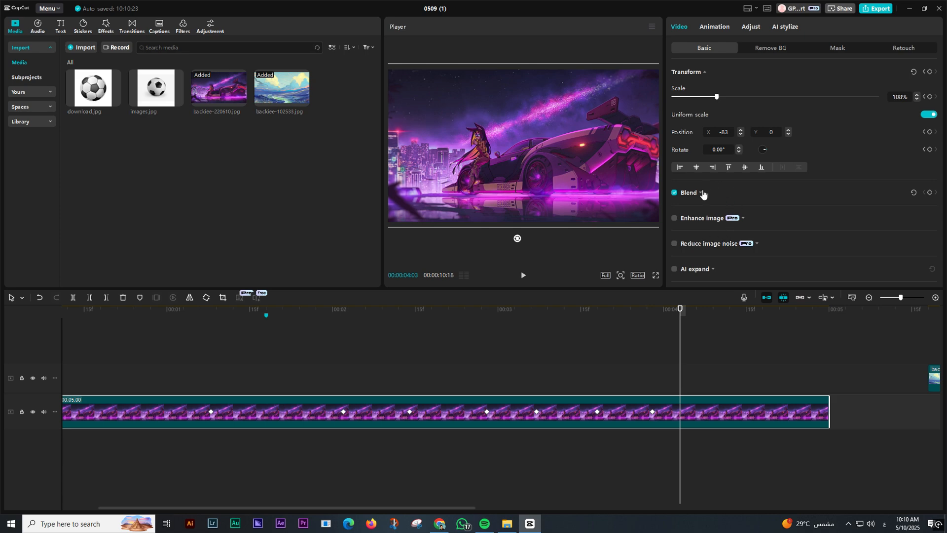
pyautogui.click(653, 410)
pyautogui.click(597, 415)
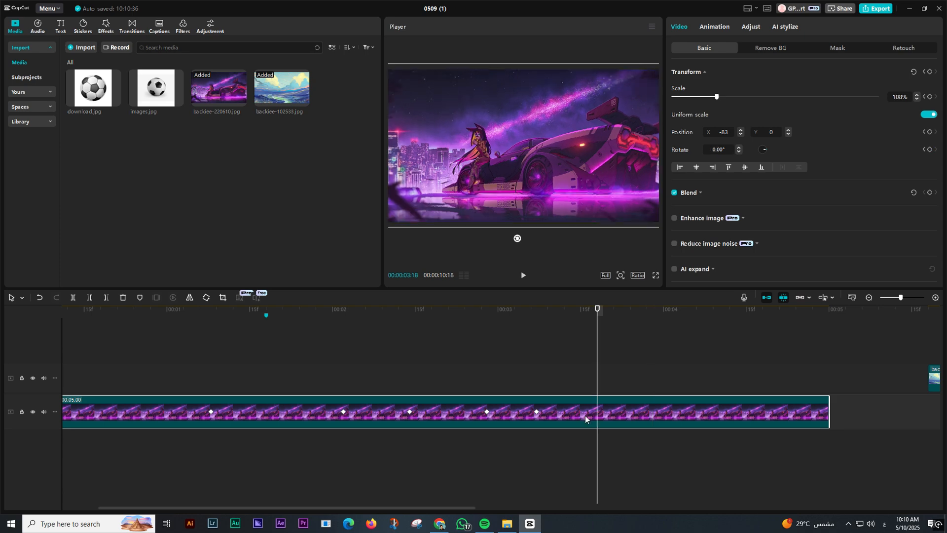
pyautogui.click(538, 410)
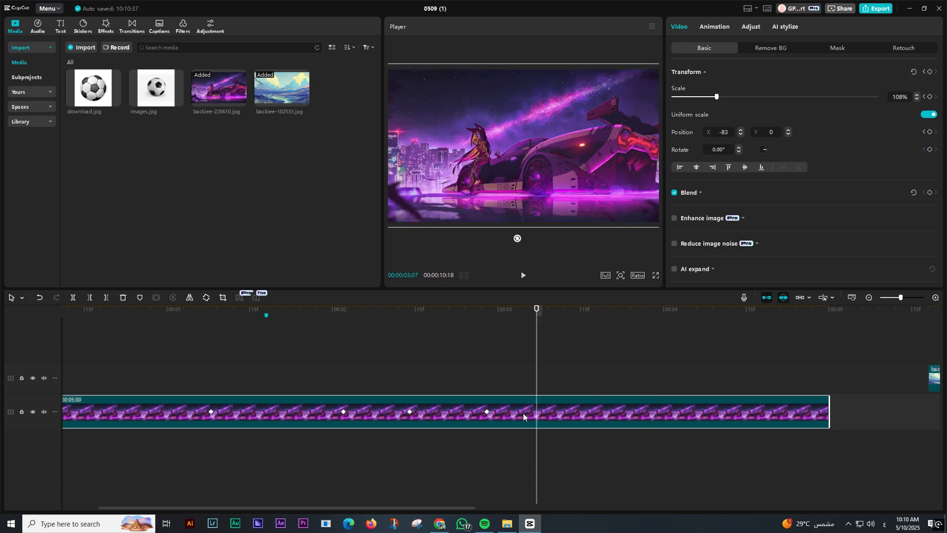
pyautogui.click(487, 411)
pyautogui.click(409, 413)
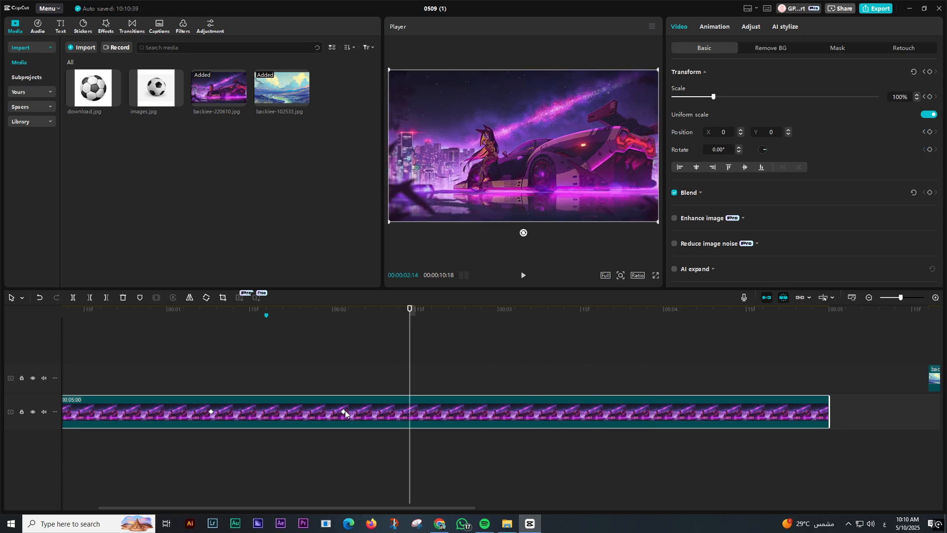
pyautogui.click(344, 412)
pyautogui.click(212, 411)
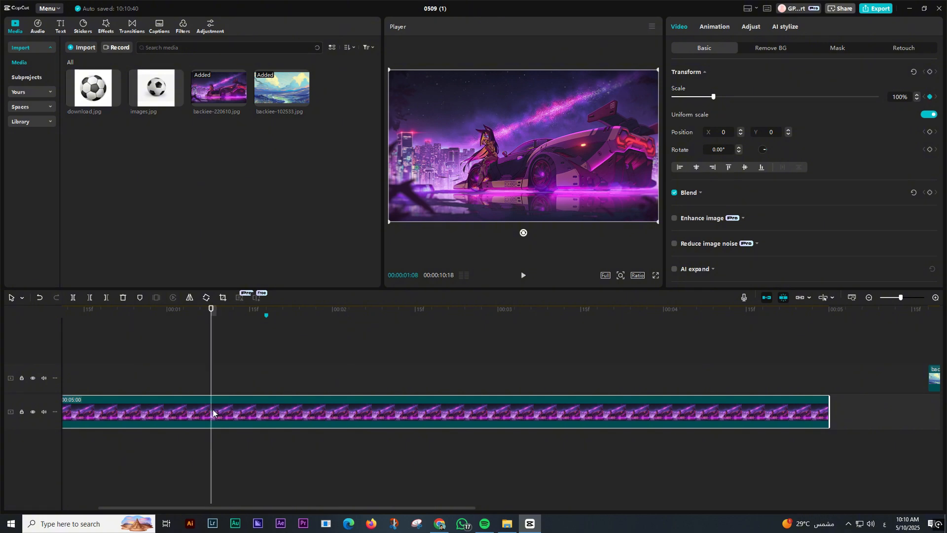
# - Expand the Blend settings, try an opacity of 14% on the clip and restore it to 100%
pyautogui.click(709, 195)
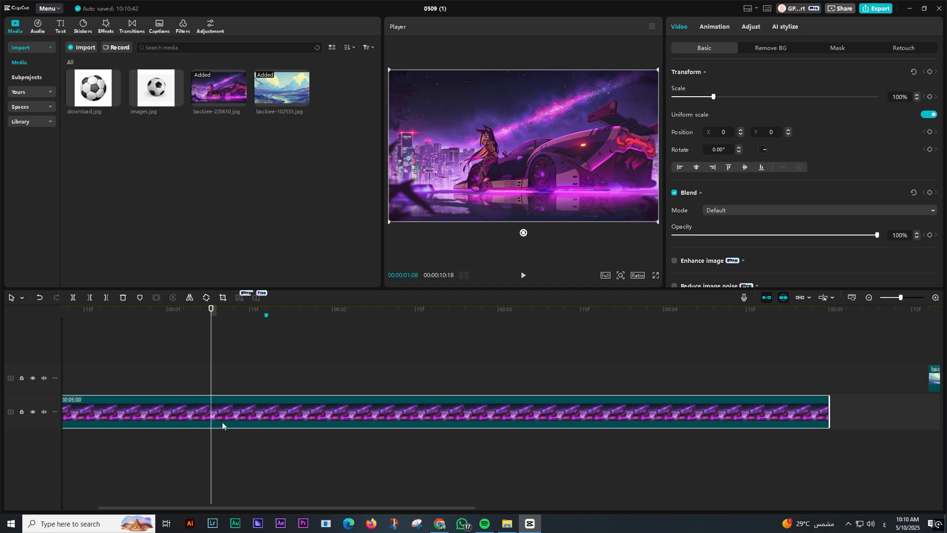
pyautogui.moveTo(726, 236); pyautogui.dragTo(697, 238)
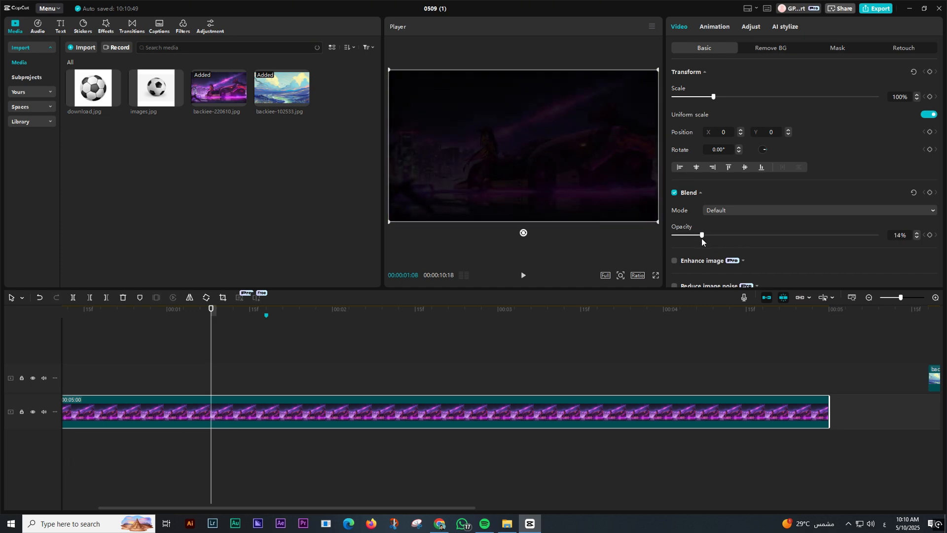
pyautogui.moveTo(703, 238); pyautogui.dragTo(877, 237)
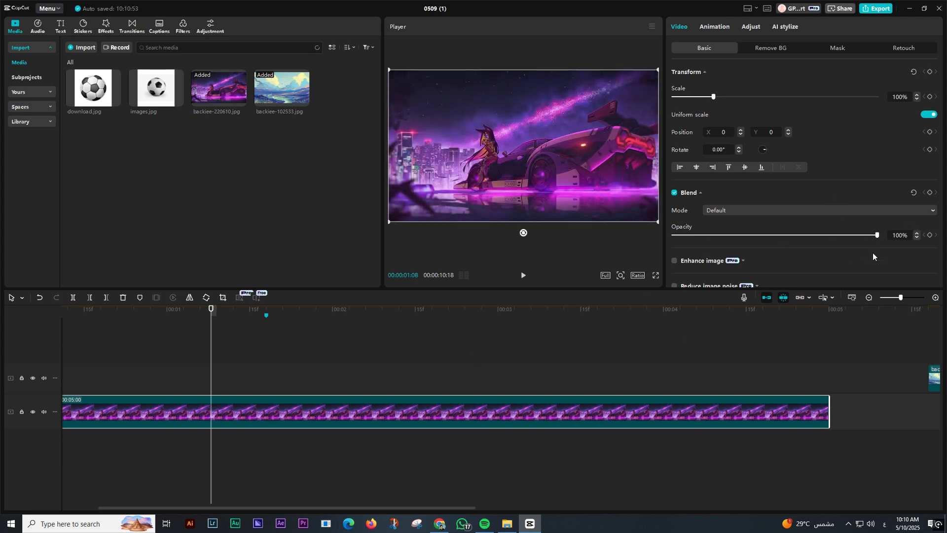
# - Animate the clip's opacity with keyframes of 0% at 00:00:01:08 and 100% at 00:00:01:28
pyautogui.click(930, 236)
pyautogui.moveTo(694, 234); pyautogui.dragTo(667, 231)
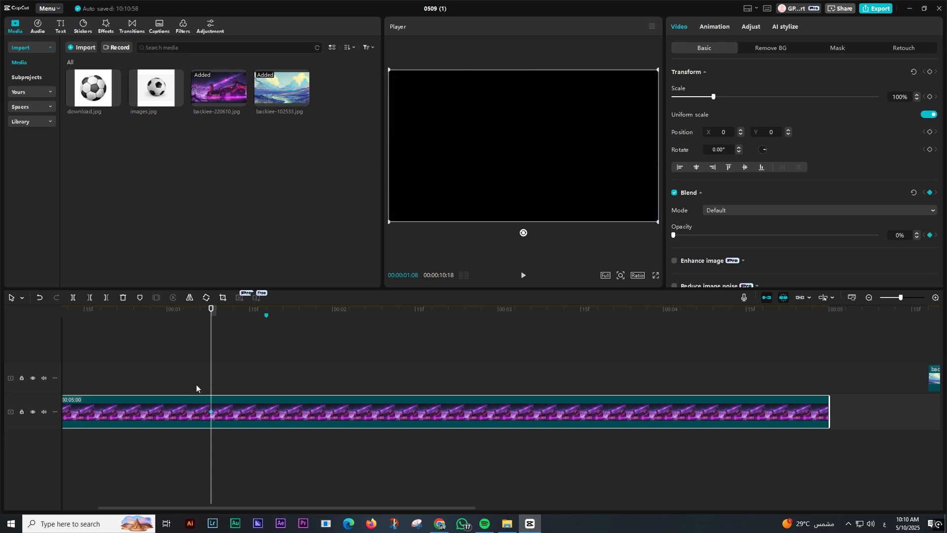
pyautogui.click(321, 384)
pyautogui.click(354, 413)
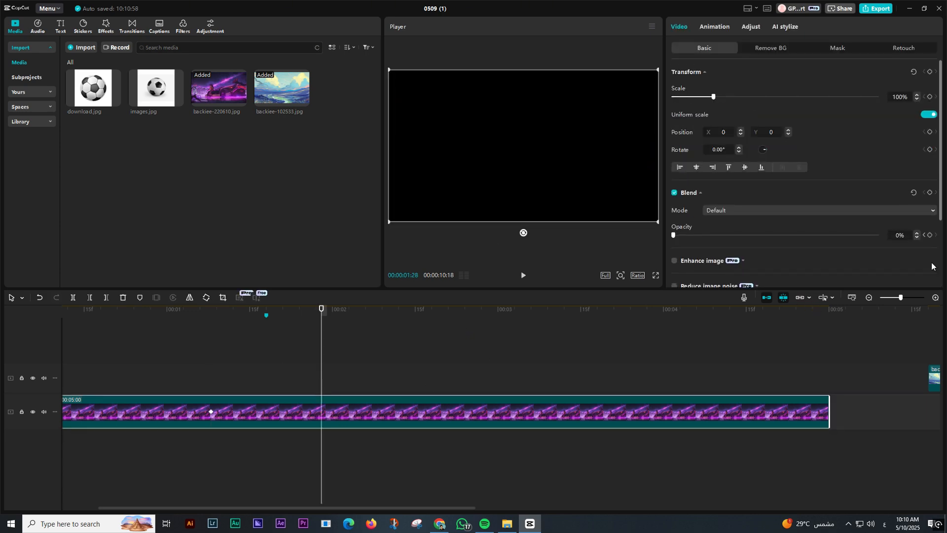
pyautogui.moveTo(750, 236); pyautogui.dragTo(878, 235)
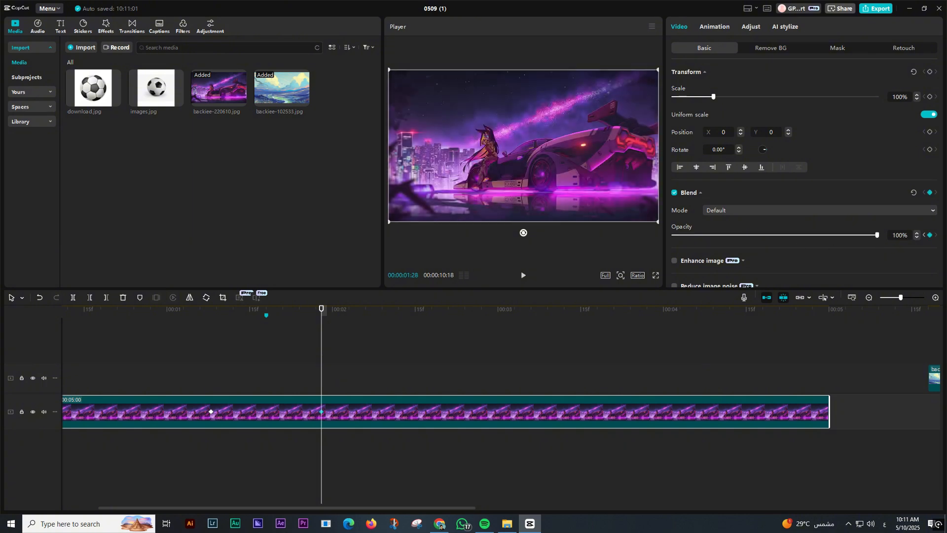
# - Play back the opacity fade on the backiee-220610.jpg clip
pyautogui.click(183, 355)
pyautogui.press('space')
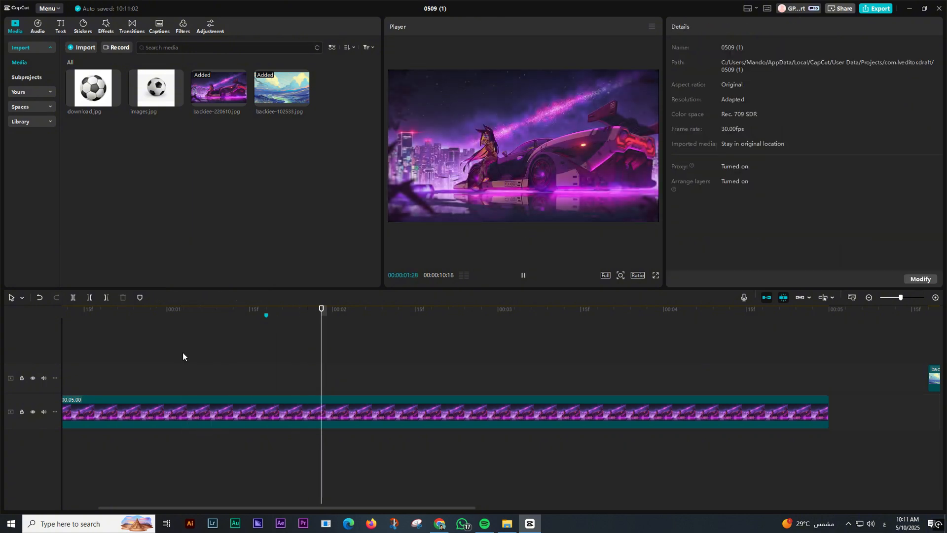
# - Delete both opacity keyframes from the backiee-220610.jpg clip and restore its opacity to 100%
pyautogui.click(353, 419)
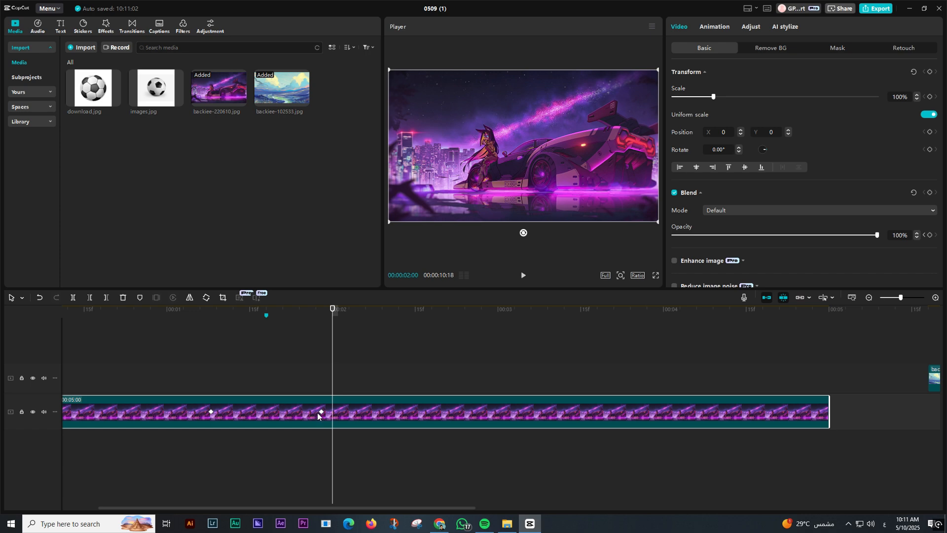
pyautogui.press('Left')
pyautogui.press('Left')
pyautogui.click(211, 413)
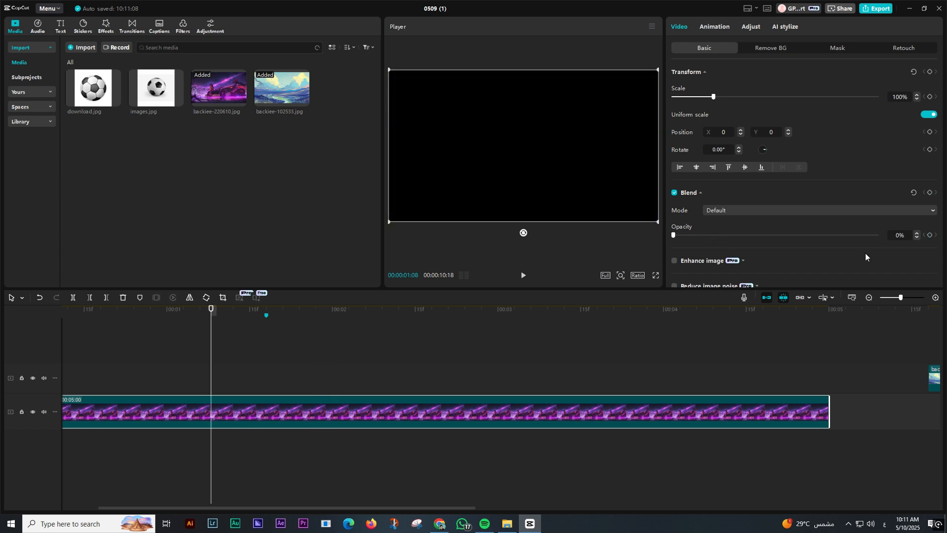
pyautogui.click(876, 236)
pyautogui.scroll(-1, 782, 247)
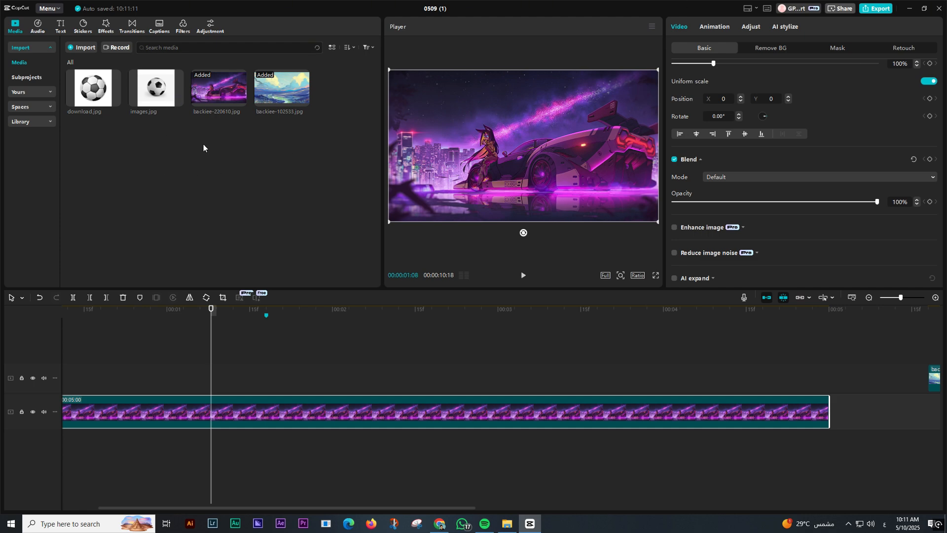
# - Add images.jpg on a new track above the other clips and place the ball at 95% scale, position about X -993, Y -507
pyautogui.moveTo(129, 99); pyautogui.dragTo(335, 333)
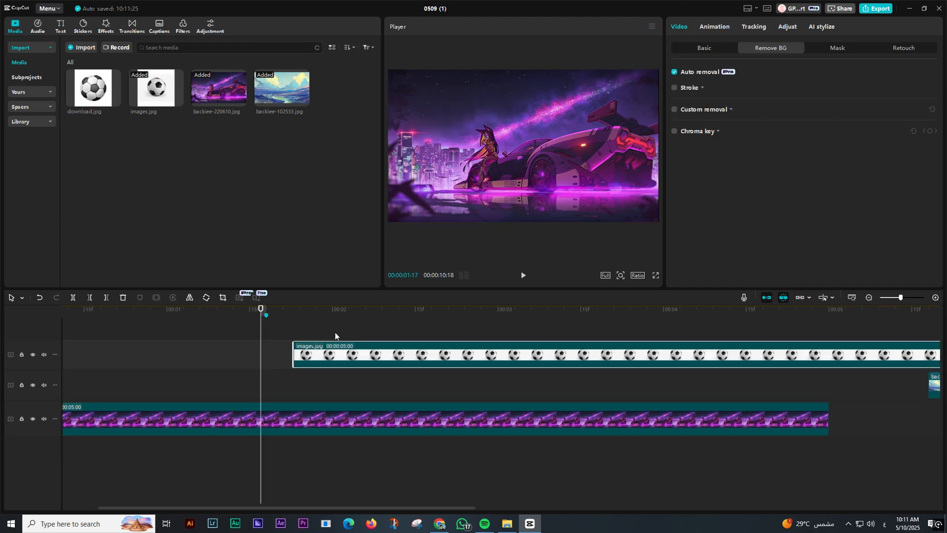
pyautogui.click(347, 353)
pyautogui.moveTo(582, 139); pyautogui.dragTo(565, 163)
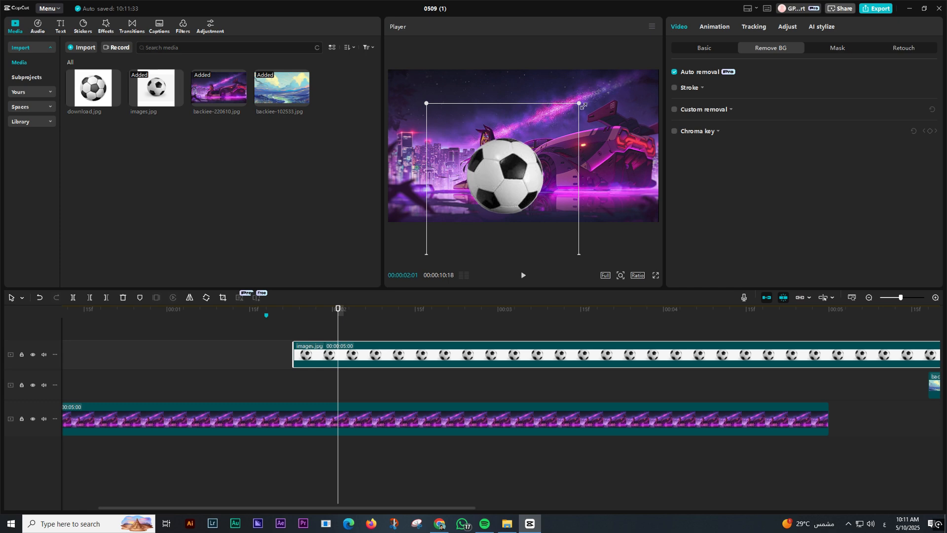
pyautogui.moveTo(579, 102); pyautogui.dragTo(539, 144)
pyautogui.moveTo(539, 146); pyautogui.dragTo(493, 165)
pyautogui.click(558, 131)
pyautogui.click(523, 174)
# - Shift the images.jpg clip earlier and keyframe its transform at 00:00:00:29 with the ball off-screen at about X -2680, Y -1178
pyautogui.moveTo(314, 355); pyautogui.dragTo(243, 357)
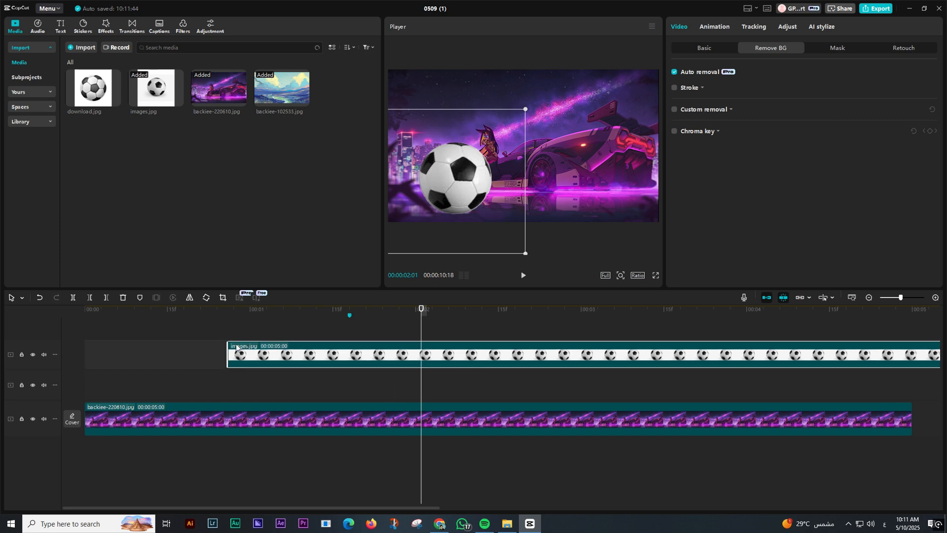
pyautogui.click(234, 335)
pyautogui.click(245, 335)
pyautogui.click(267, 356)
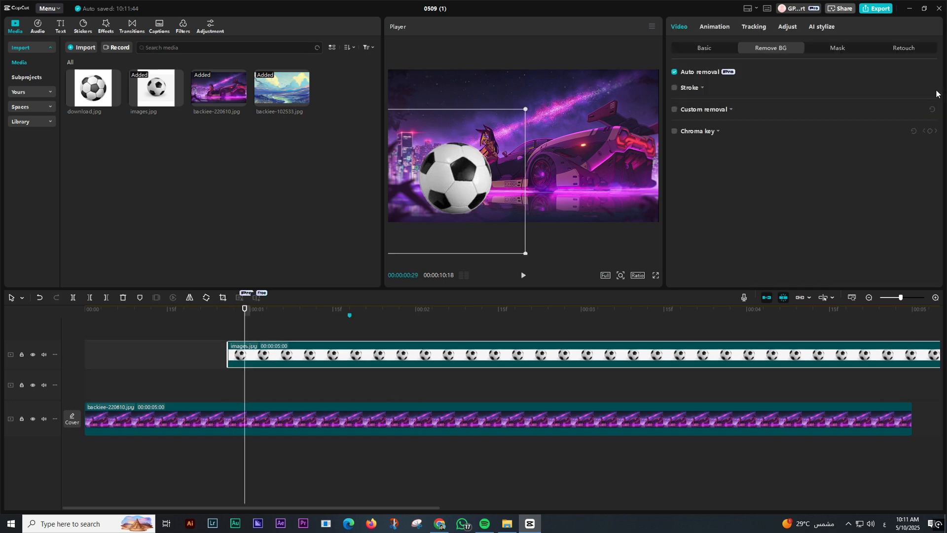
pyautogui.click(930, 71)
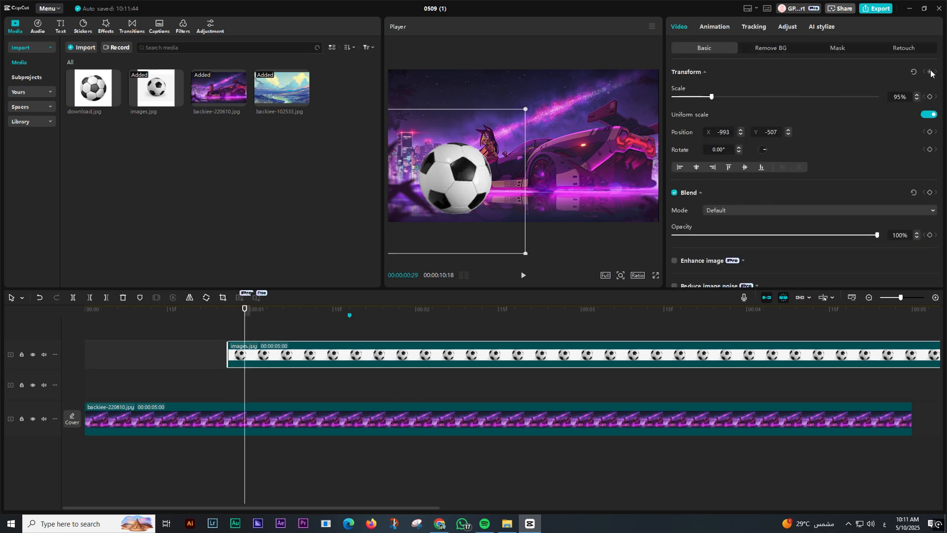
pyautogui.moveTo(495, 150); pyautogui.dragTo(367, 257)
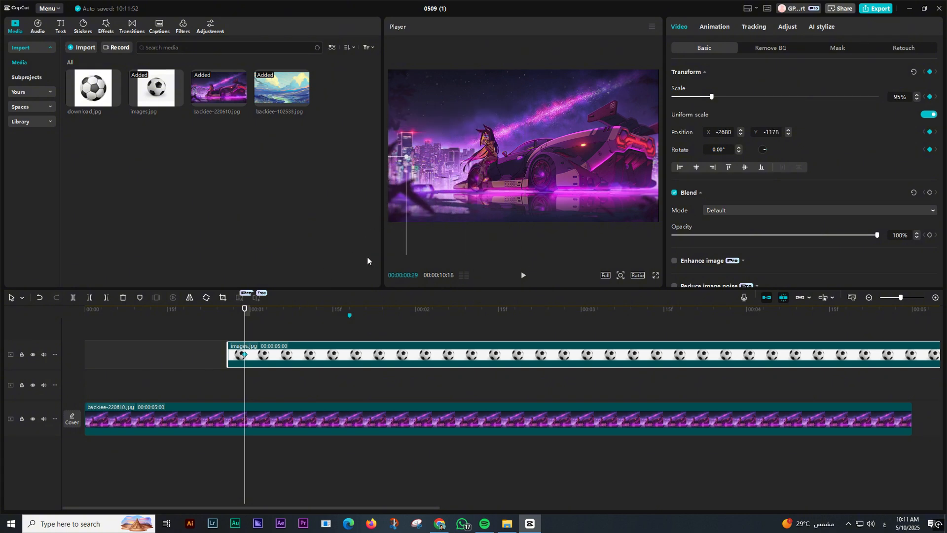
# - Add a transform keyframe at 00:00:01:22 with 180° rotation and the ball positioned at about X -364, Y -389
pyautogui.click(371, 328)
pyautogui.click(389, 360)
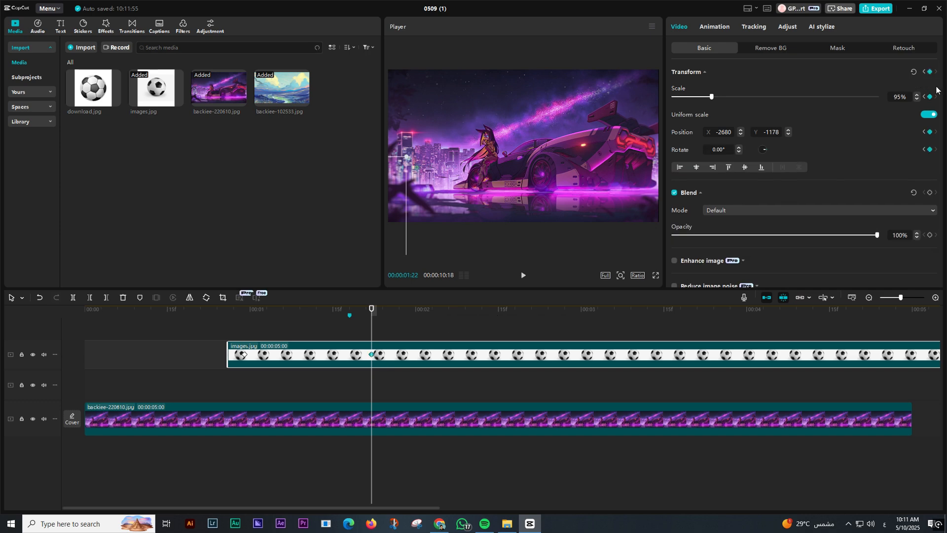
pyautogui.click(712, 150)
pyautogui.write('180')
pyautogui.press('Return')
pyautogui.moveTo(406, 209); pyautogui.dragTo(556, 153)
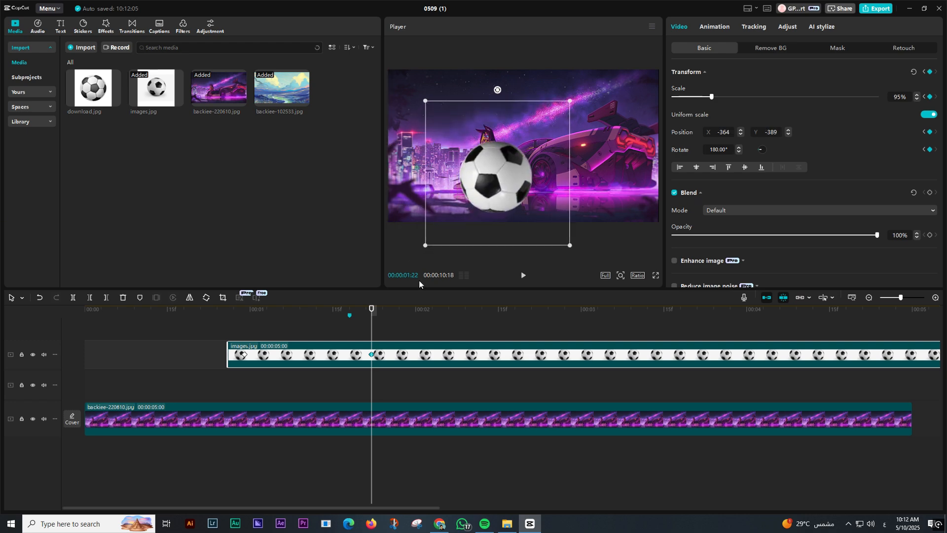
# - Play back the ball's roll-in animation from just before its first keyframe
pyautogui.click(238, 335)
pyautogui.press('space')
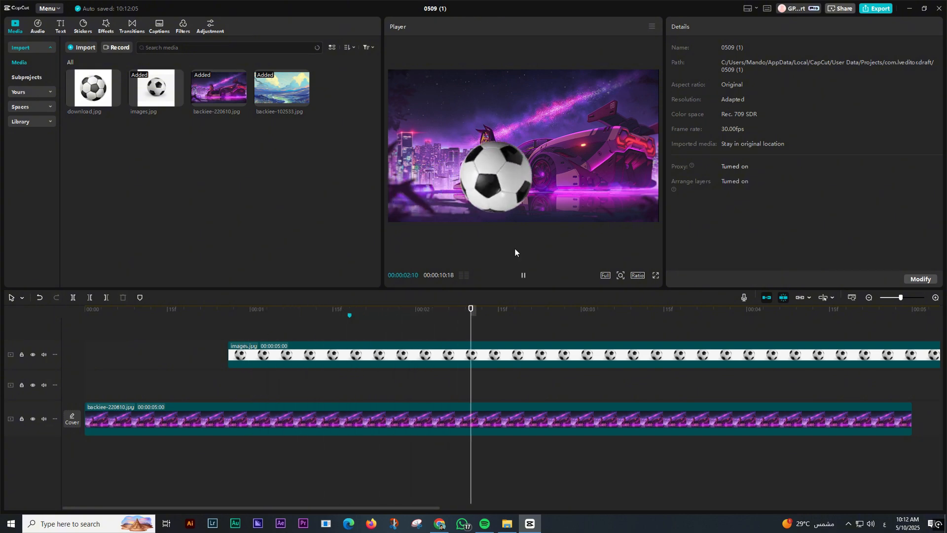
pyautogui.click(504, 160)
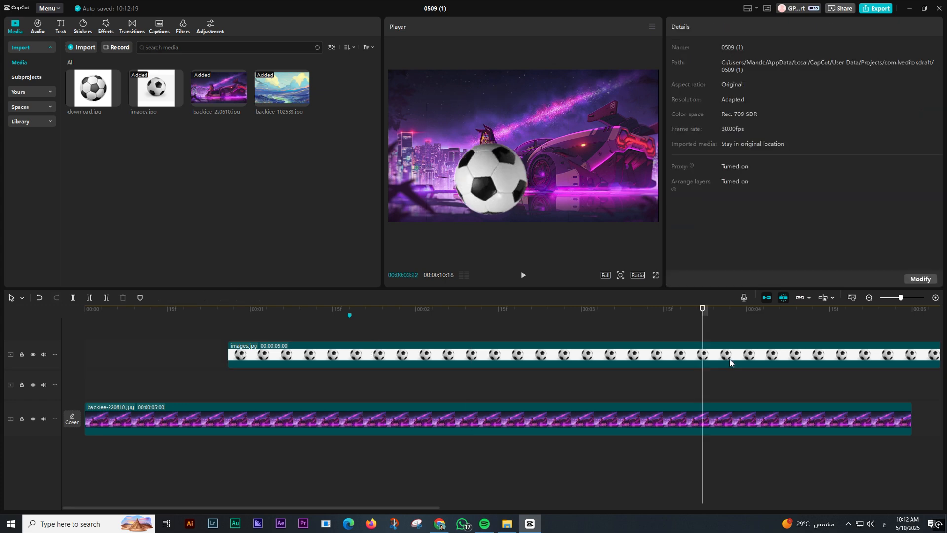
# - Slow the ball's roll-in by moving the images.jpg clip's second keyframe to 00:00:02:23
pyautogui.click(731, 362)
pyautogui.moveTo(719, 354); pyautogui.dragTo(653, 358)
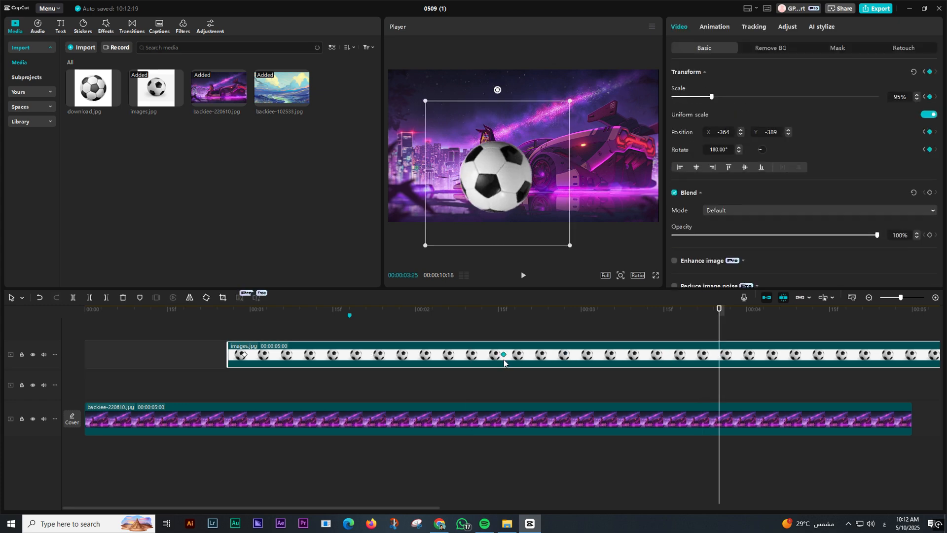
pyautogui.click(504, 355)
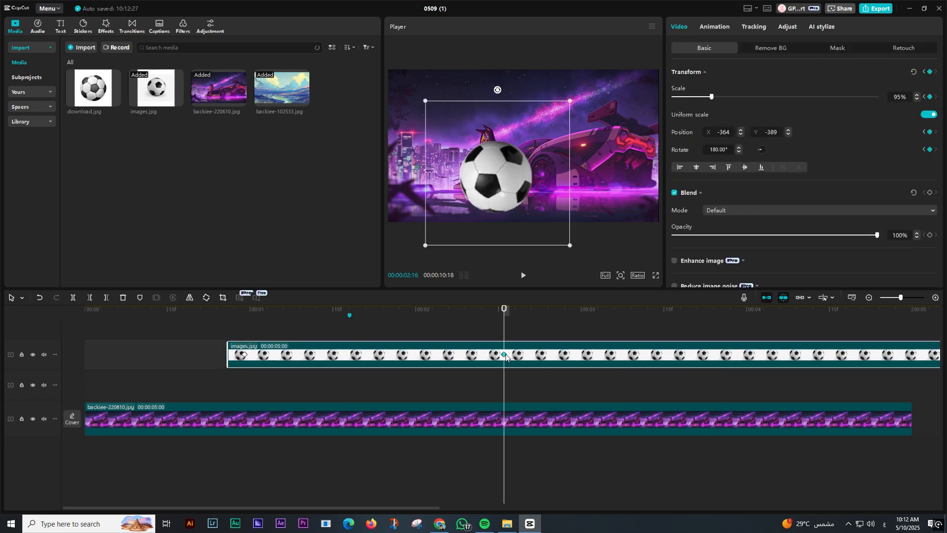
pyautogui.moveTo(504, 355); pyautogui.dragTo(541, 355)
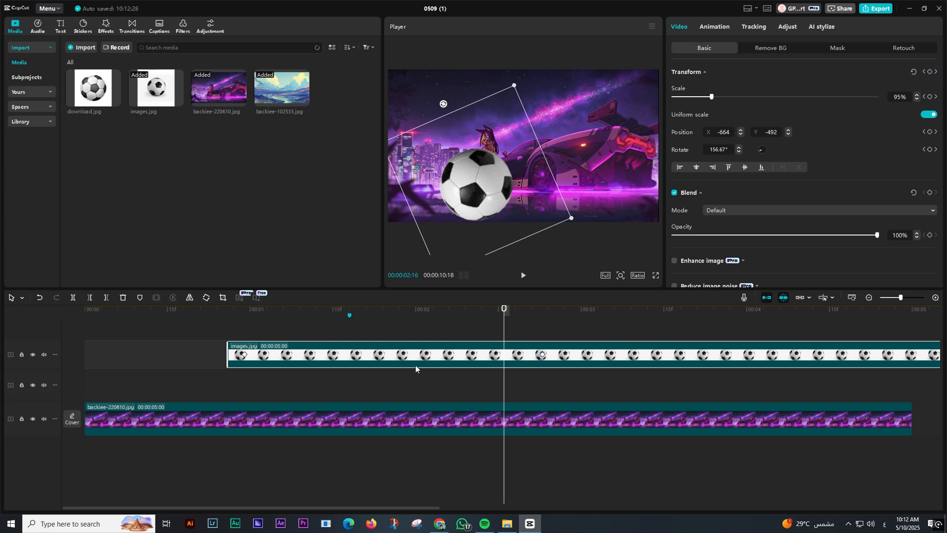
# - Display the images.jpg clip's keyframe curves and go to its second scale keyframe
pyautogui.hotkey('alt', 'k')
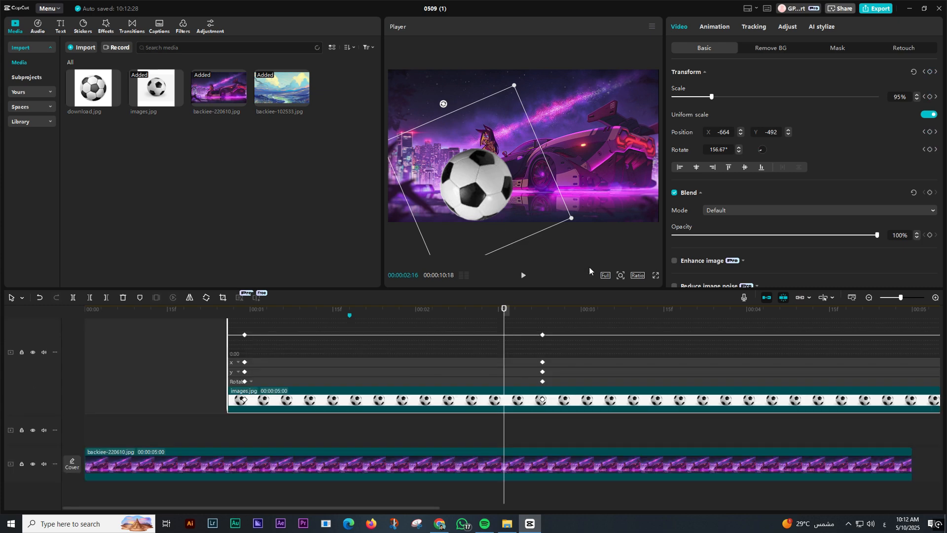
pyautogui.click(542, 335)
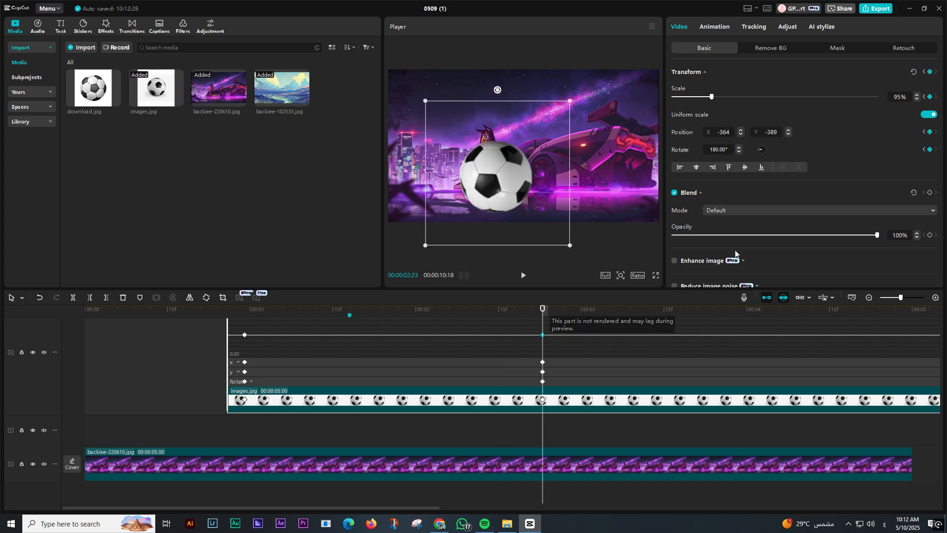
pyautogui.moveTo(901, 298); pyautogui.dragTo(898, 300)
pyautogui.scroll(3, 634, 359)
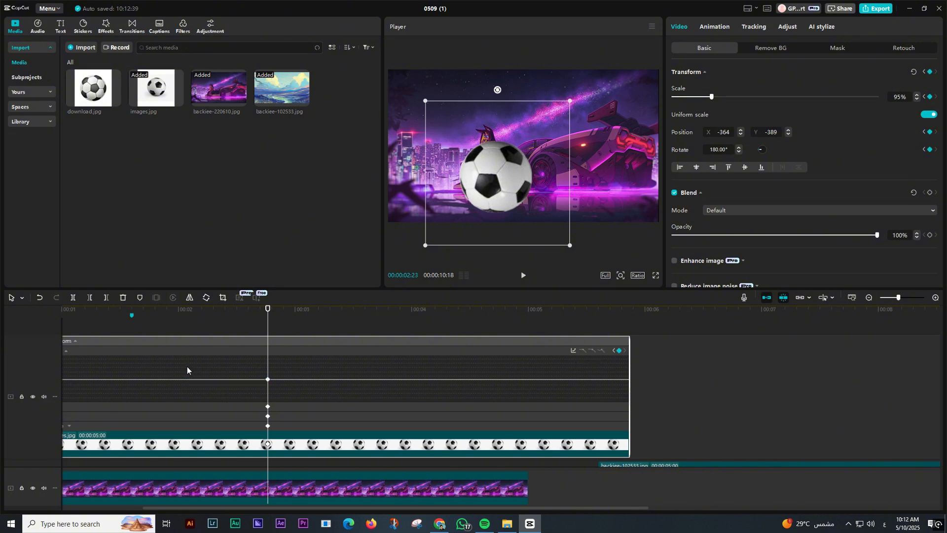
# - Play back the slowed roll-in with the keyframe curves displayed
pyautogui.moveTo(222, 322)
pyautogui.mouseDown()
pyautogui.moveTo(42, 322)
pyautogui.moveTo(290, 321)
pyautogui.moveTo(209, 332)
pyautogui.mouseUp()
pyautogui.press('space')
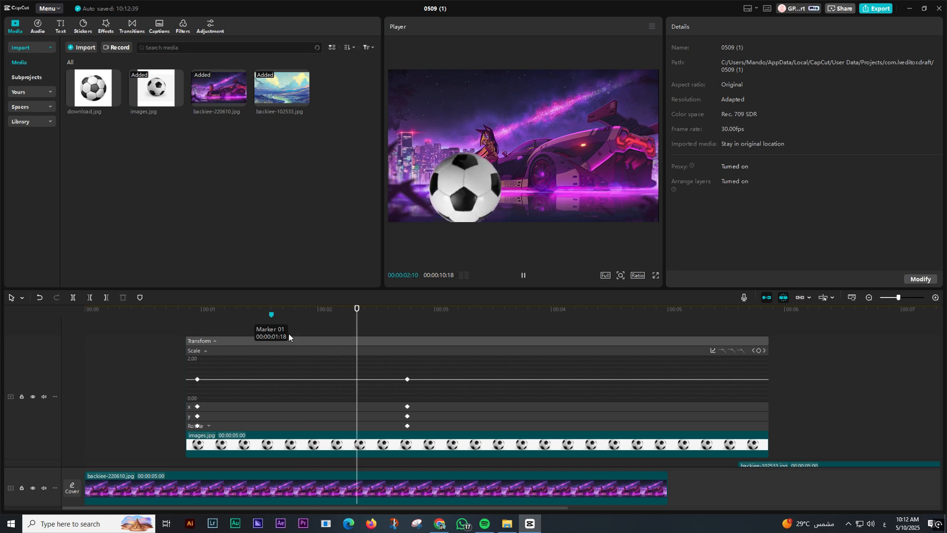
pyautogui.press('space')
# - Delete the images.jpg clip from the timeline
pyautogui.scroll(-1, 395, 384)
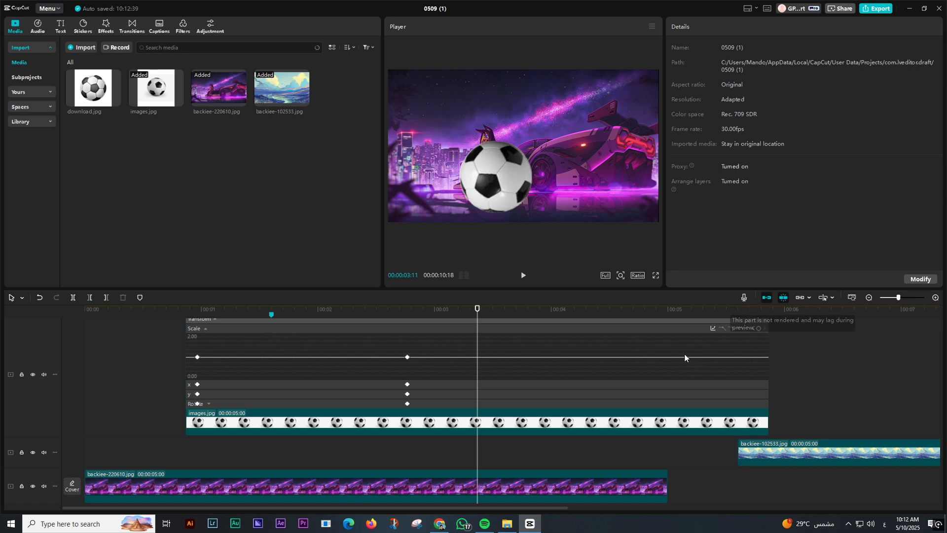
pyautogui.scroll(1, 683, 360)
pyautogui.scroll(-2, 642, 379)
pyautogui.click(431, 417)
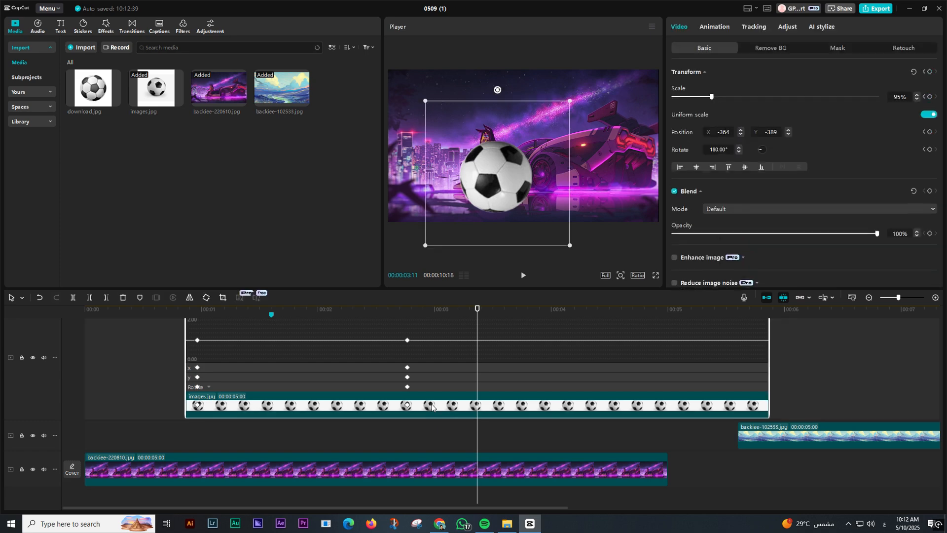
pyautogui.scroll(1, 551, 384)
pyautogui.scroll(-1, 464, 386)
pyautogui.press('Delete')
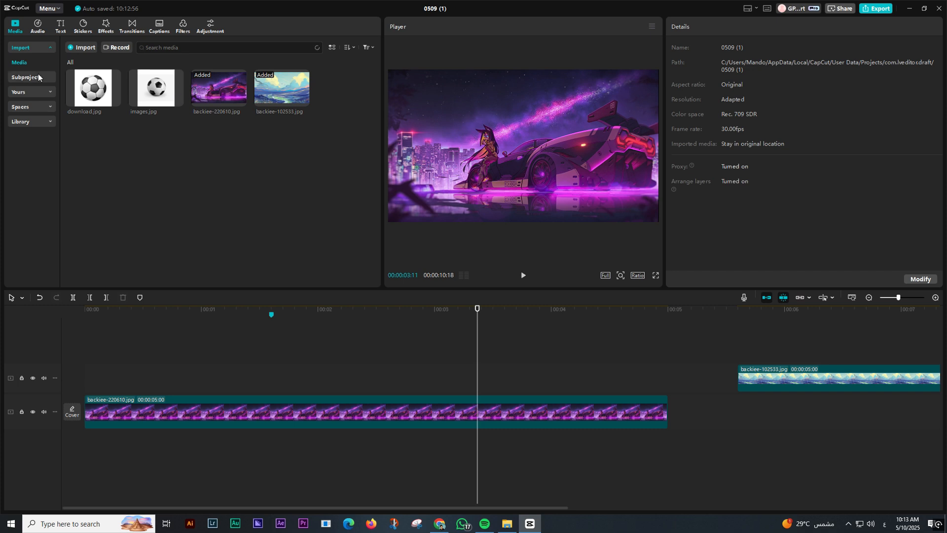
# - Add the UNSTOPPABLE EVENING track from the Beats music to the timeline below the image clips
pyautogui.press('Tab')
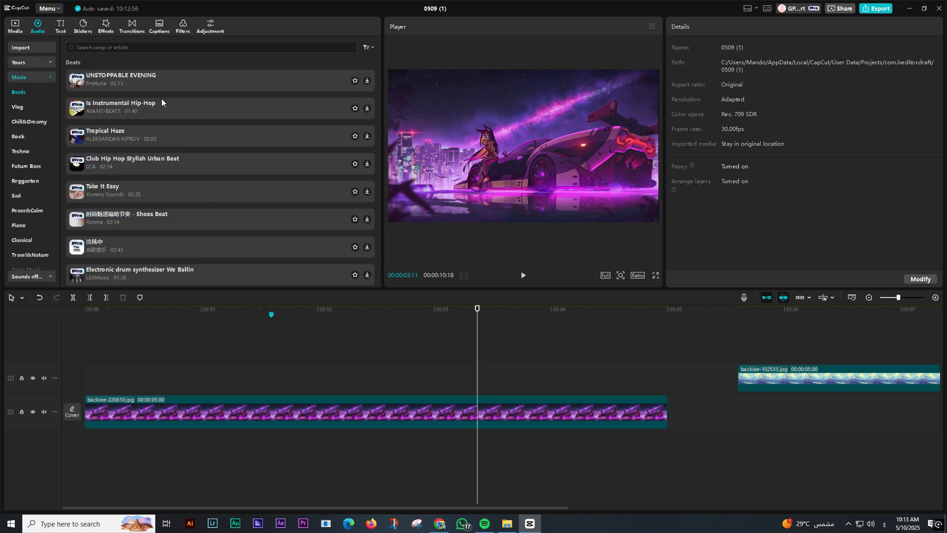
pyautogui.moveTo(161, 86); pyautogui.dragTo(217, 444)
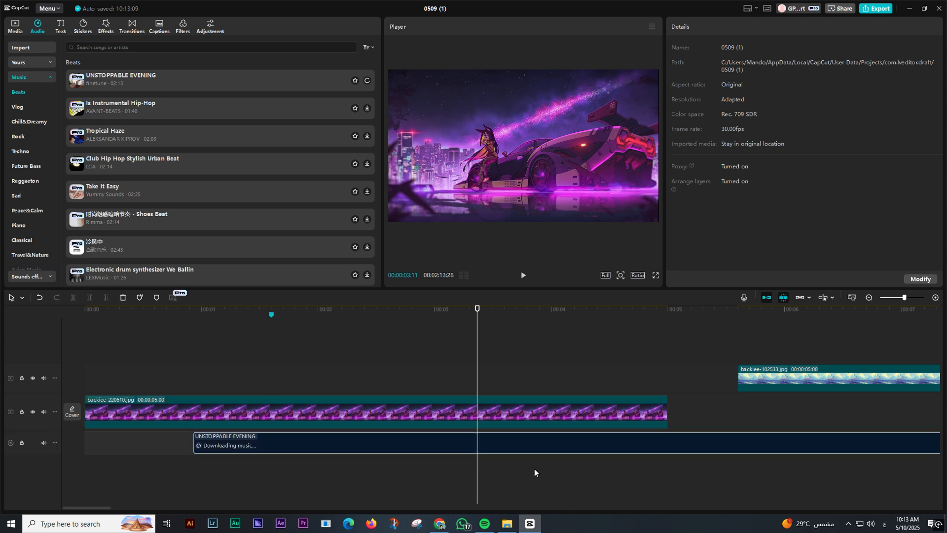
pyautogui.click(43, 47)
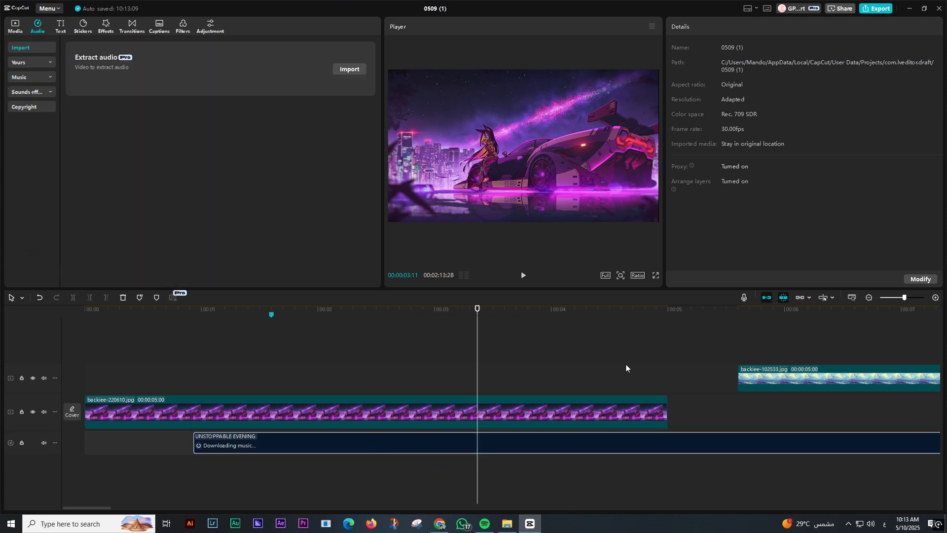
# - Move the UNSTOPPABLE EVENING clip close to the timeline start and trim off its silent opening
pyautogui.moveTo(402, 447); pyautogui.dragTo(304, 458)
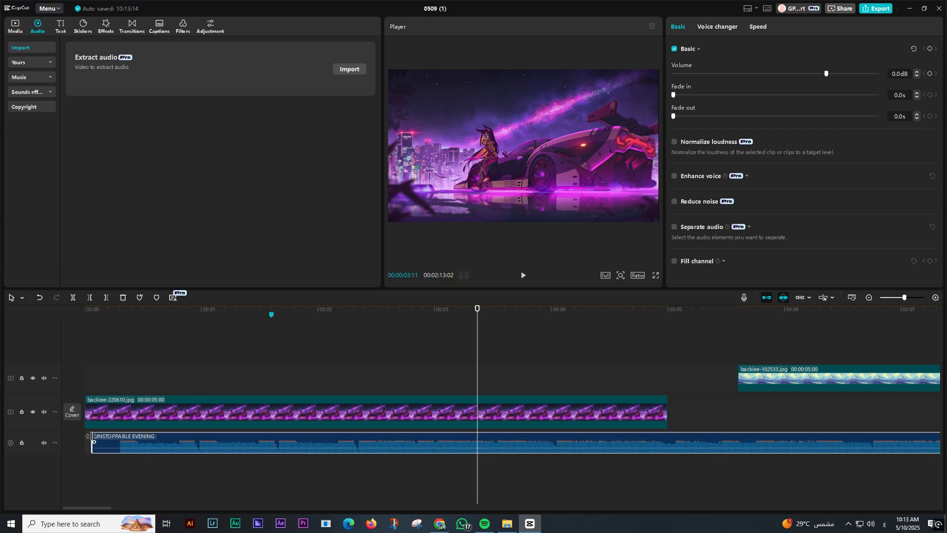
pyautogui.moveTo(92, 437); pyautogui.dragTo(115, 437)
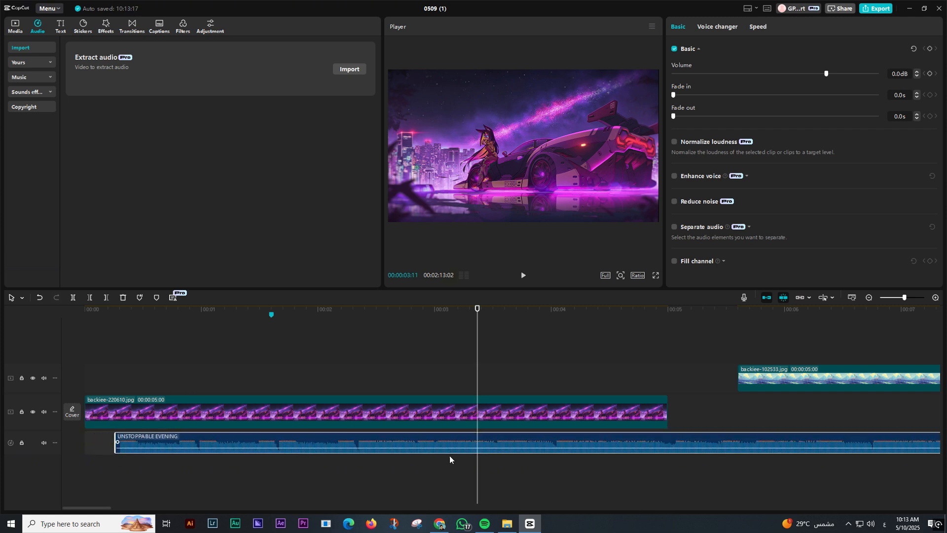
pyautogui.click(357, 466)
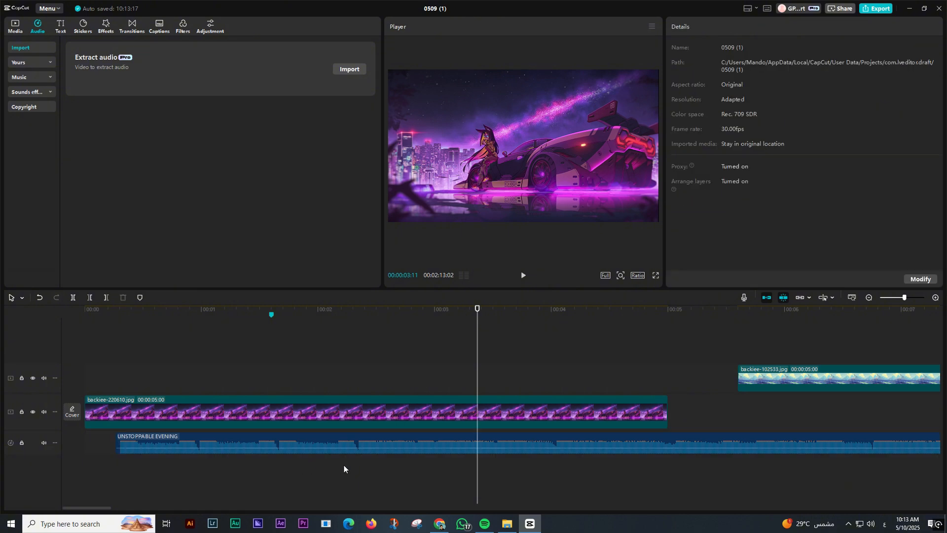
# - Keyframe the music's volume at 0.0 dB at 00:00:02:20 and about -21.2 dB at 00:00:03:01
pyautogui.click(395, 458)
pyautogui.click(411, 445)
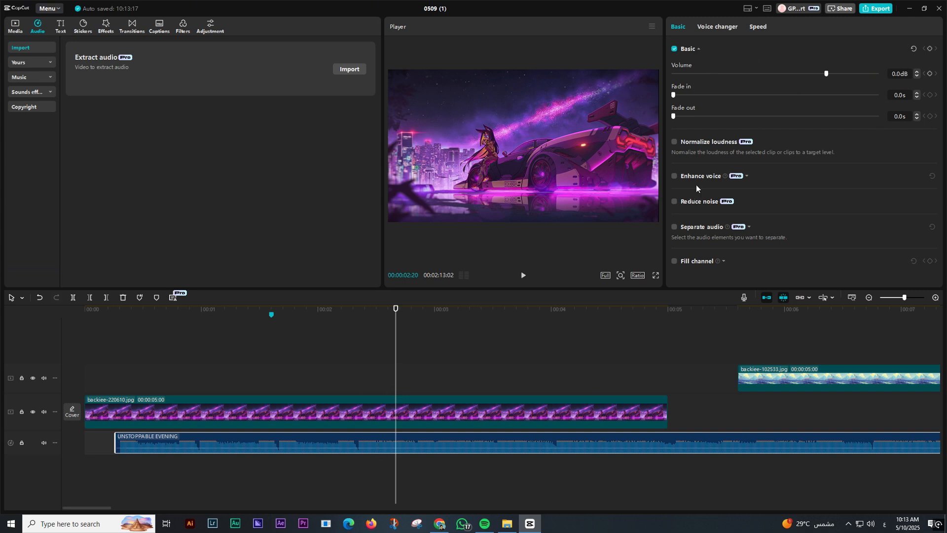
pyautogui.click(930, 49)
pyautogui.moveTo(395, 463); pyautogui.dragTo(440, 459)
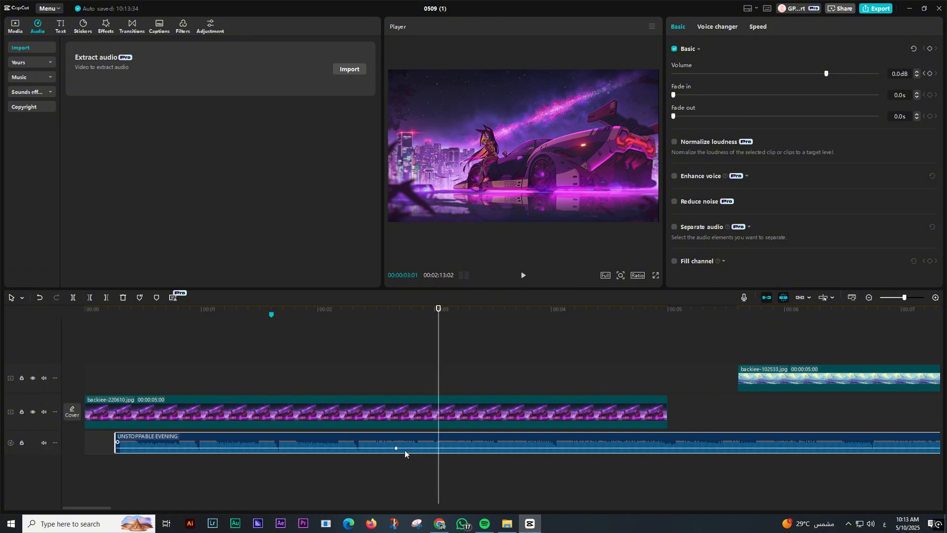
pyautogui.click(930, 48)
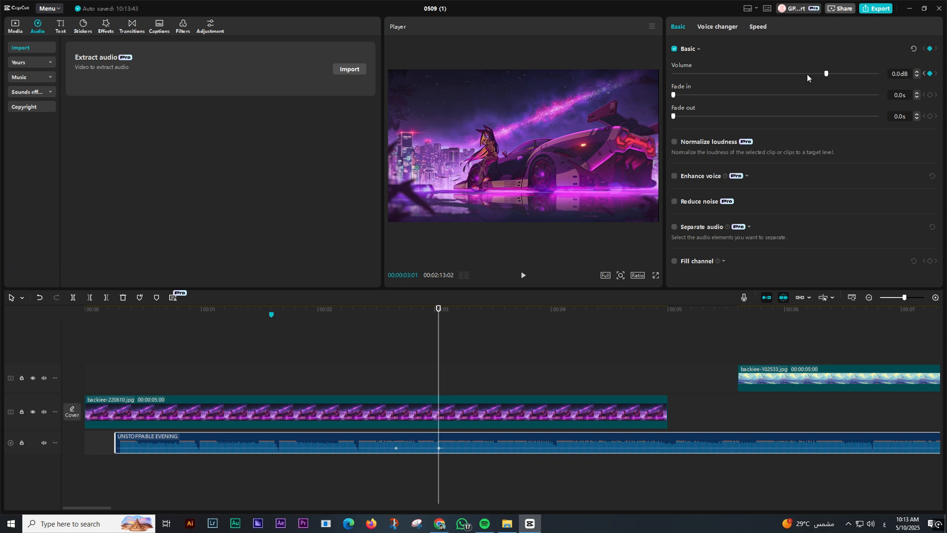
pyautogui.moveTo(809, 73); pyautogui.dragTo(772, 81)
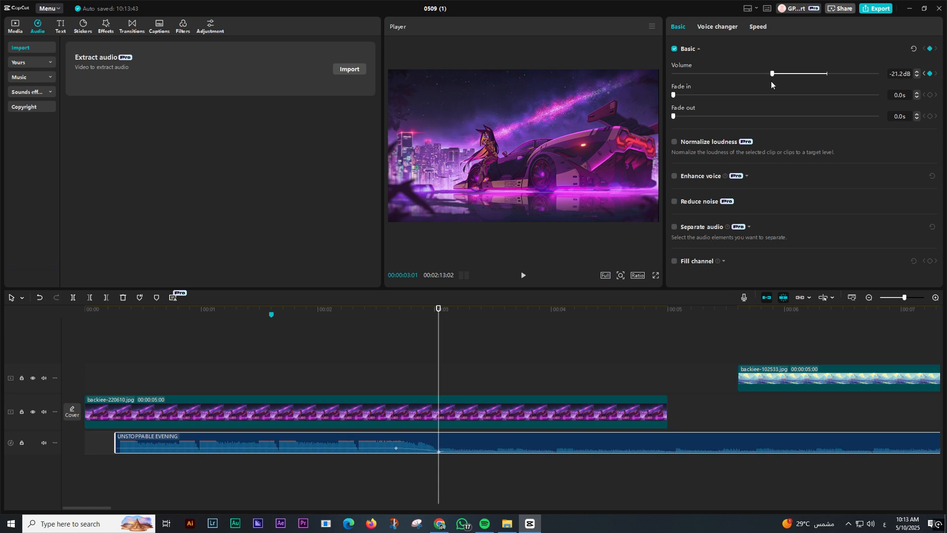
# - Play back the music's volume drop from just before the first volume keyframe
pyautogui.click(376, 470)
pyautogui.press('space')
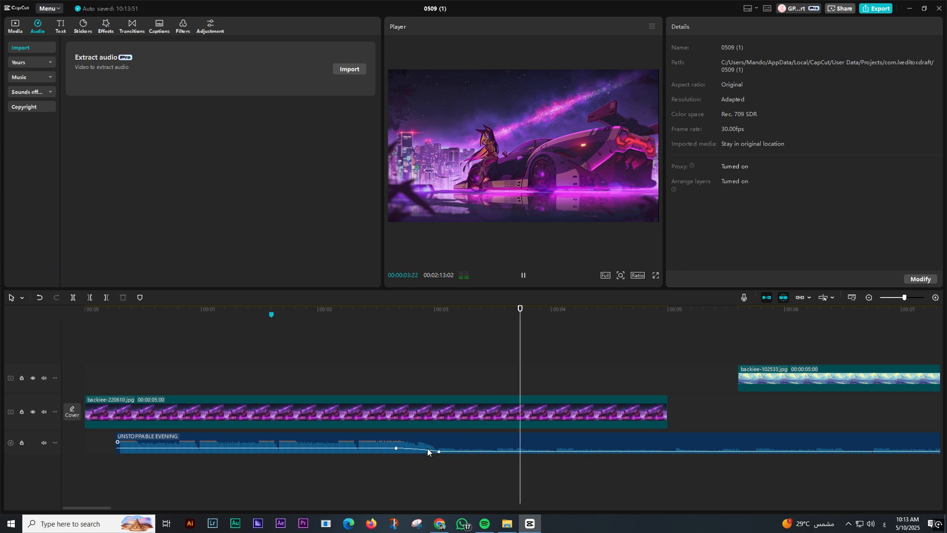
# - Move the music's second volume keyframe to 00:00:03:07 and the first one slightly earlier, and play back the longer volume drop
pyautogui.press('space')
pyautogui.moveTo(439, 451); pyautogui.dragTo(462, 452)
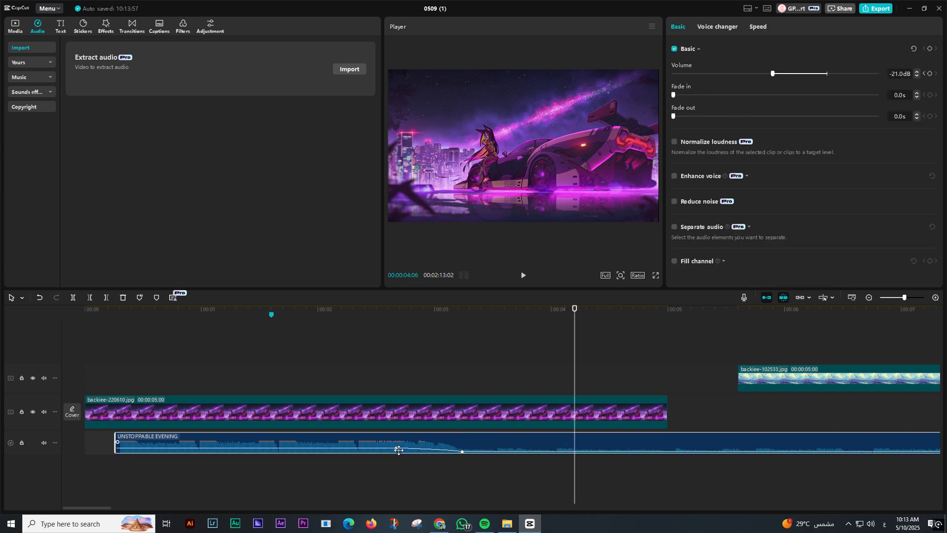
pyautogui.moveTo(396, 448); pyautogui.dragTo(392, 449)
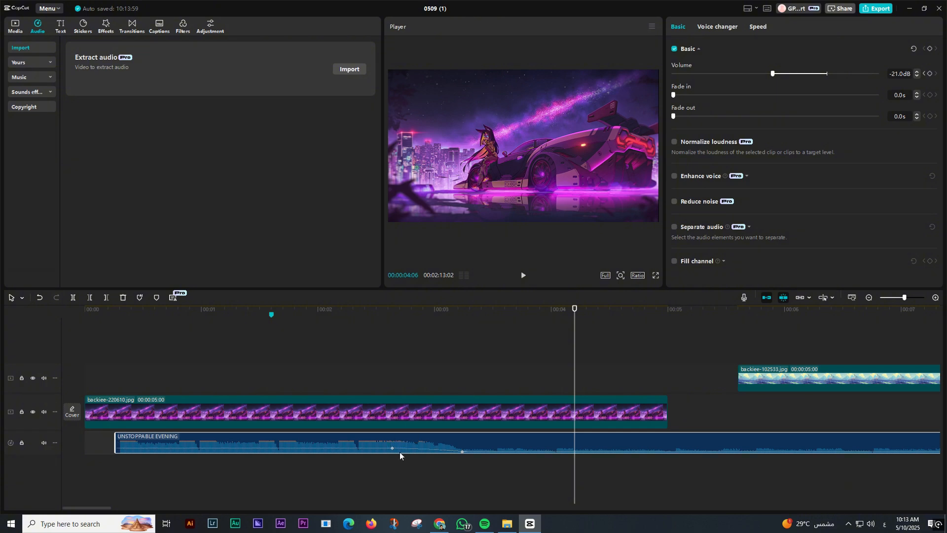
pyautogui.click(400, 463)
pyautogui.press('space')
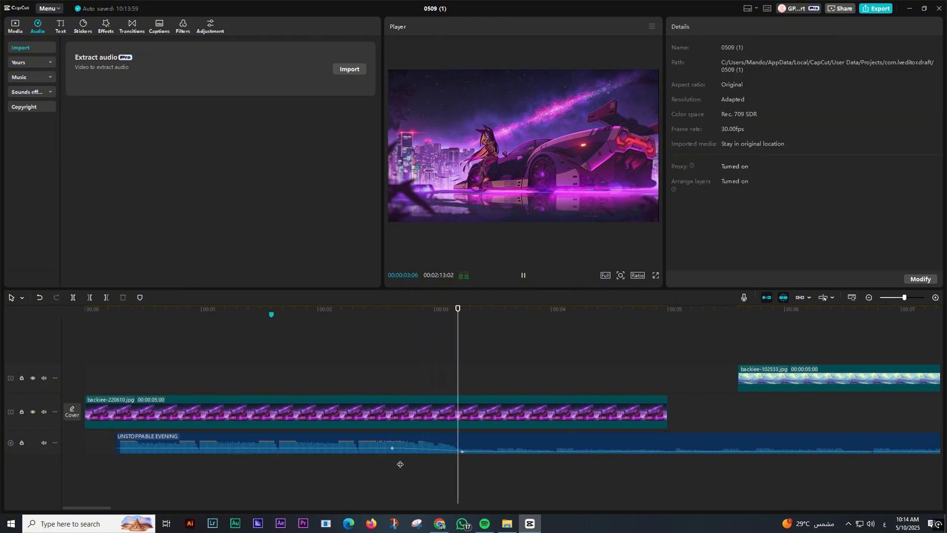
pyautogui.press('space')
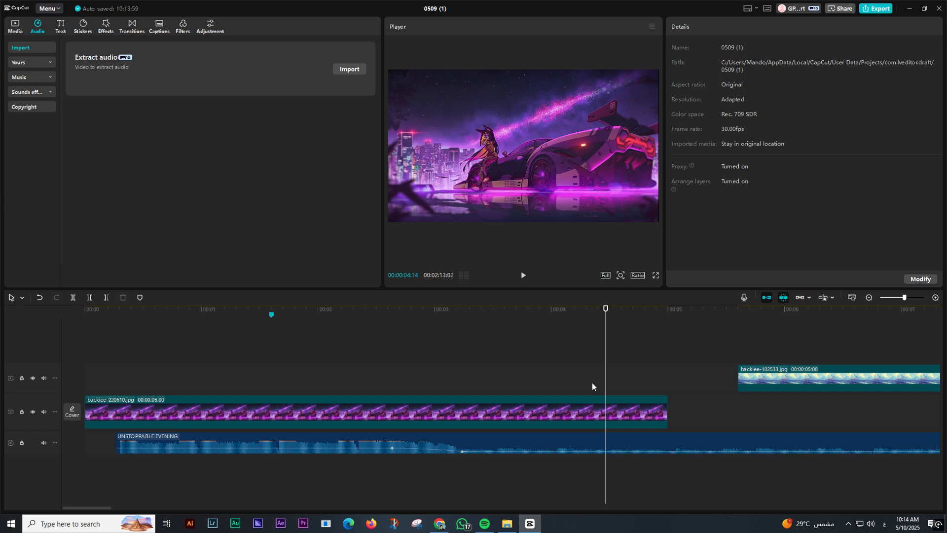
# - Lower the music's volume at the 00:00:03:07 keyframe to about -29.7 dB and play back the drop
pyautogui.click(610, 440)
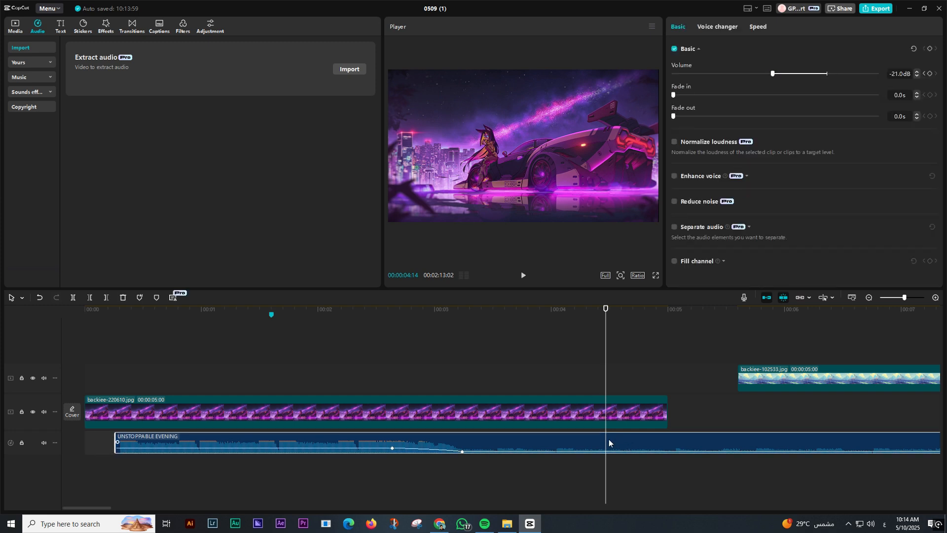
pyautogui.click(461, 452)
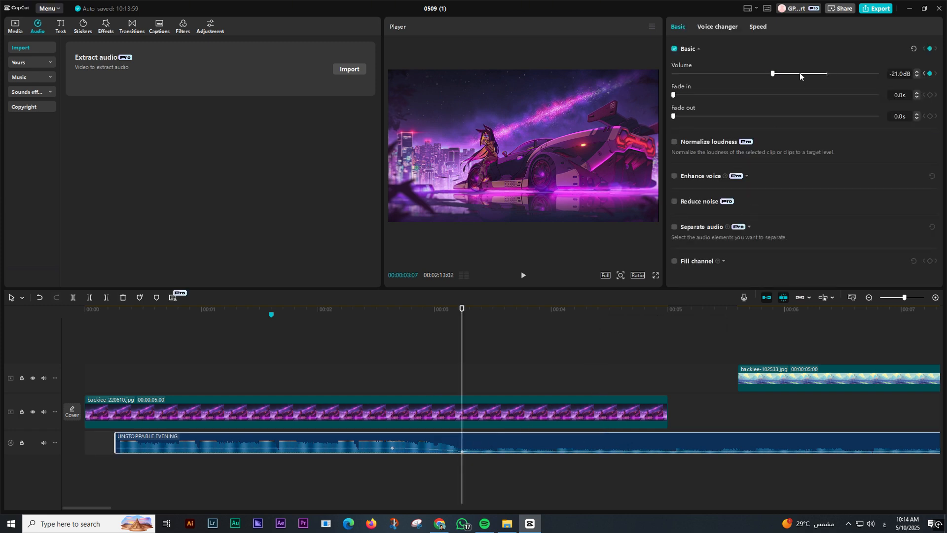
pyautogui.moveTo(463, 452)
pyautogui.moveTo(755, 74); pyautogui.dragTo(751, 74)
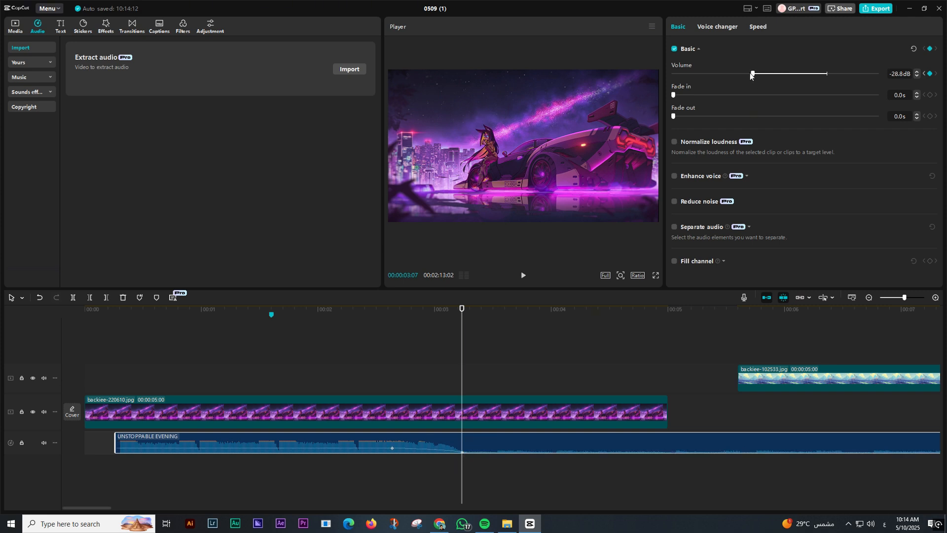
pyautogui.click(418, 458)
pyautogui.press('space')
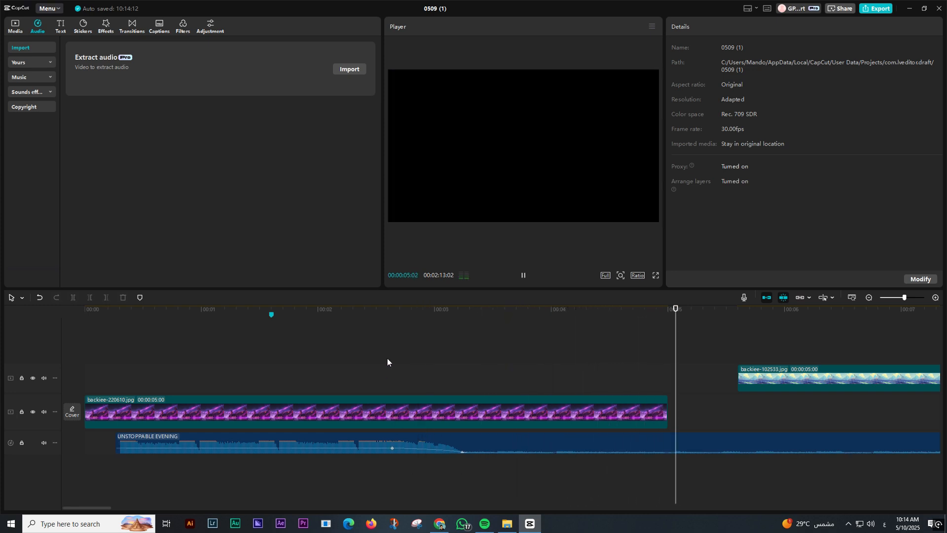
pyautogui.click(404, 356)
pyautogui.press('space')
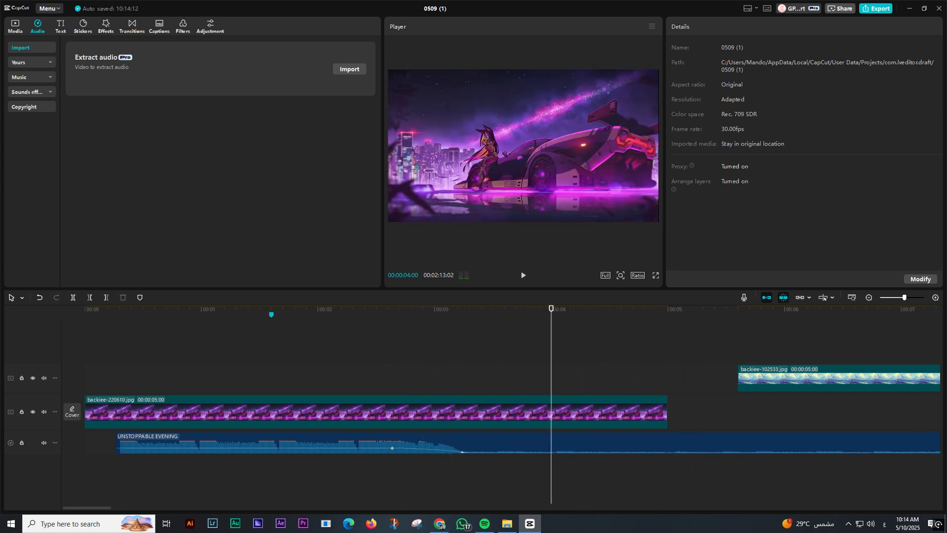
pyautogui.click(617, 446)
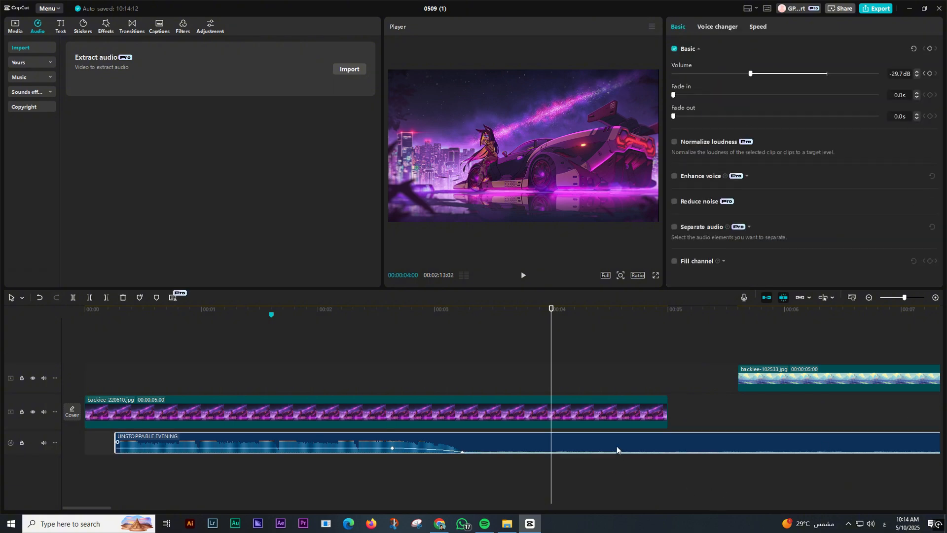
pyautogui.click(462, 453)
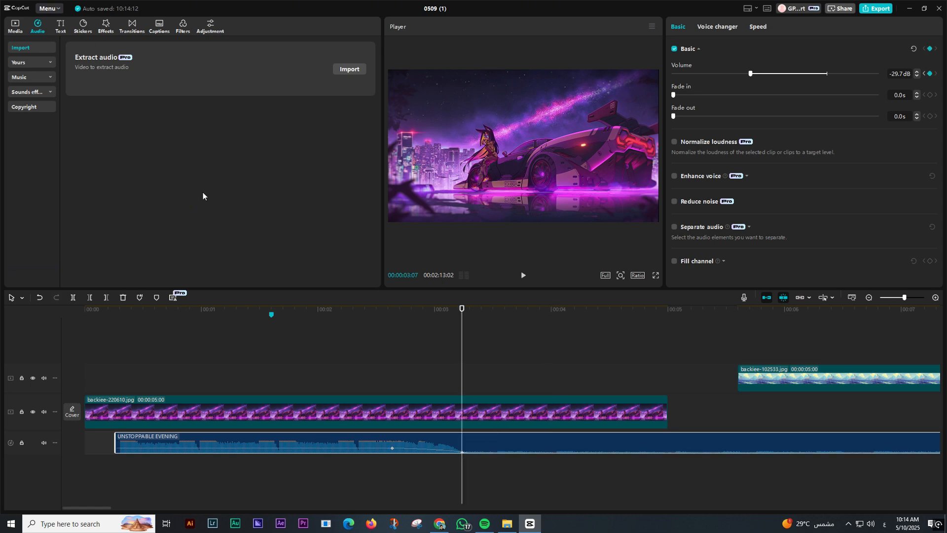
# - Add the flame sticker to the timeline above the image clips, scale it to 31% and place it at X 0, Y -386
pyautogui.click(83, 26)
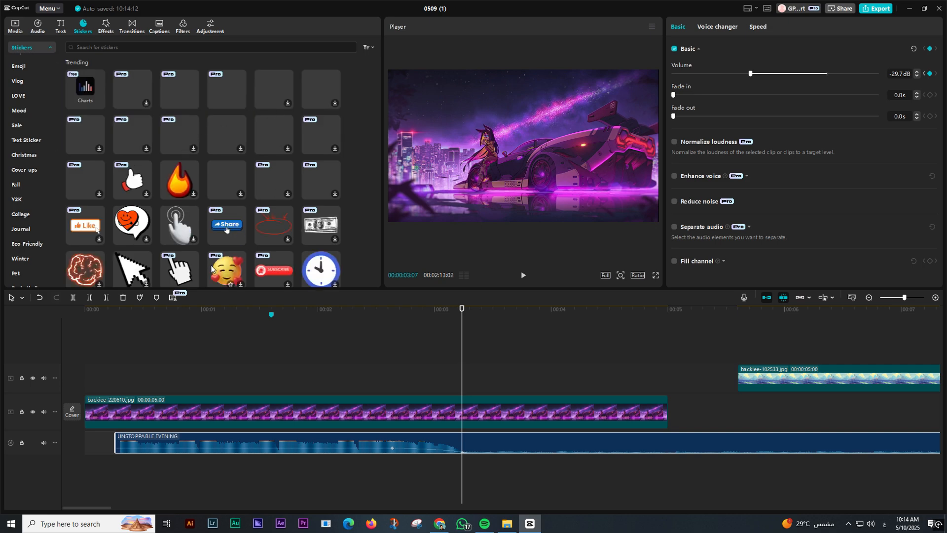
pyautogui.moveTo(174, 175); pyautogui.dragTo(217, 357)
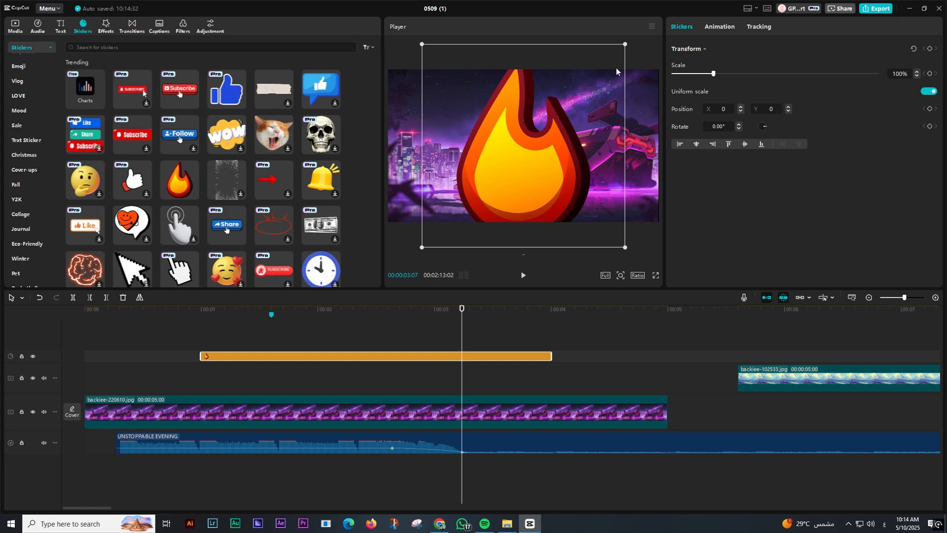
pyautogui.moveTo(621, 47); pyautogui.dragTo(554, 145)
pyautogui.moveTo(550, 177)
pyautogui.mouseDown()
pyautogui.moveTo(575, 178)
pyautogui.moveTo(563, 162)
pyautogui.moveTo(540, 175)
pyautogui.moveTo(536, 163)
pyautogui.moveTo(536, 175)
pyautogui.mouseUp()
# - Delete the UNSTOPPABLE EVENING music clip from the timeline
pyautogui.click(202, 324)
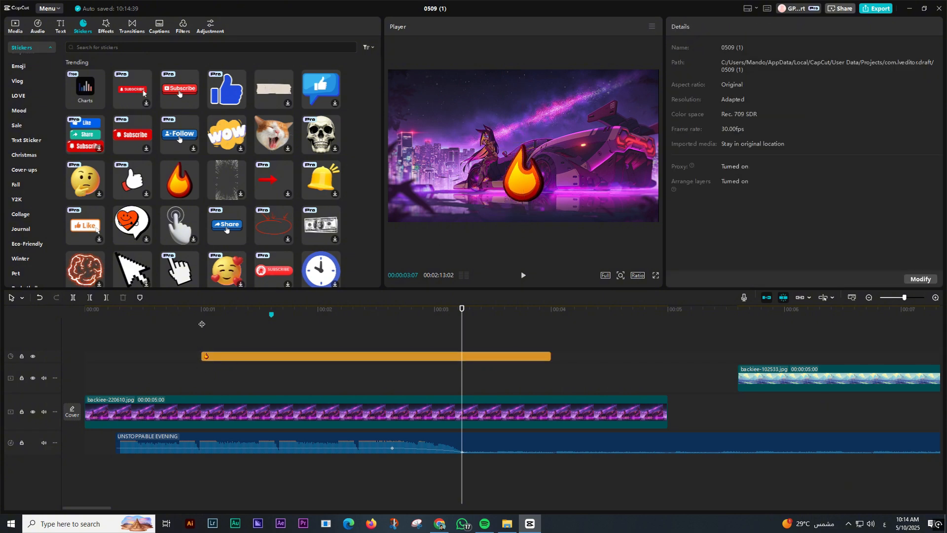
pyautogui.click(226, 449)
pyautogui.press('Delete')
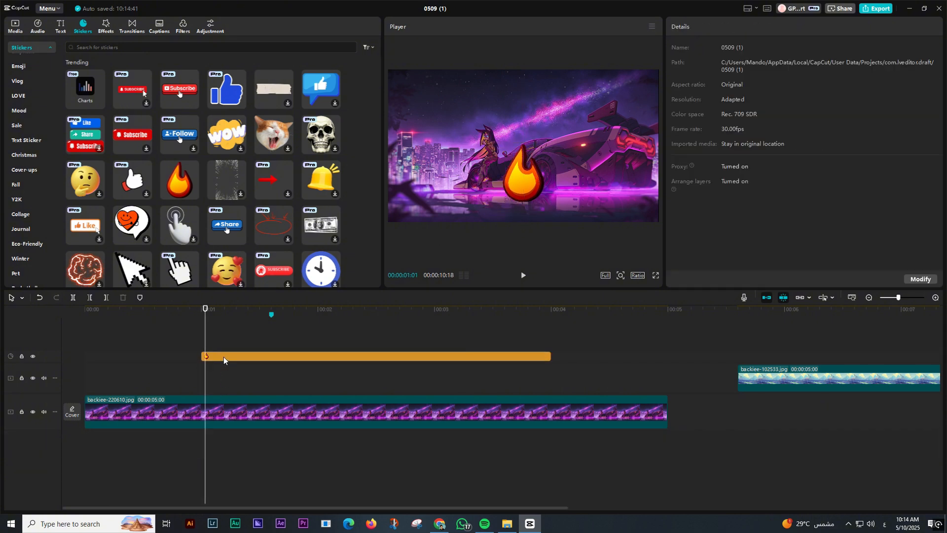
# - Keyframe the flame sticker's position from below the frame (X -125, Y -1479) at 00:00:01:01 to X -59, Y -556 at 00:00:01:15
pyautogui.click(224, 357)
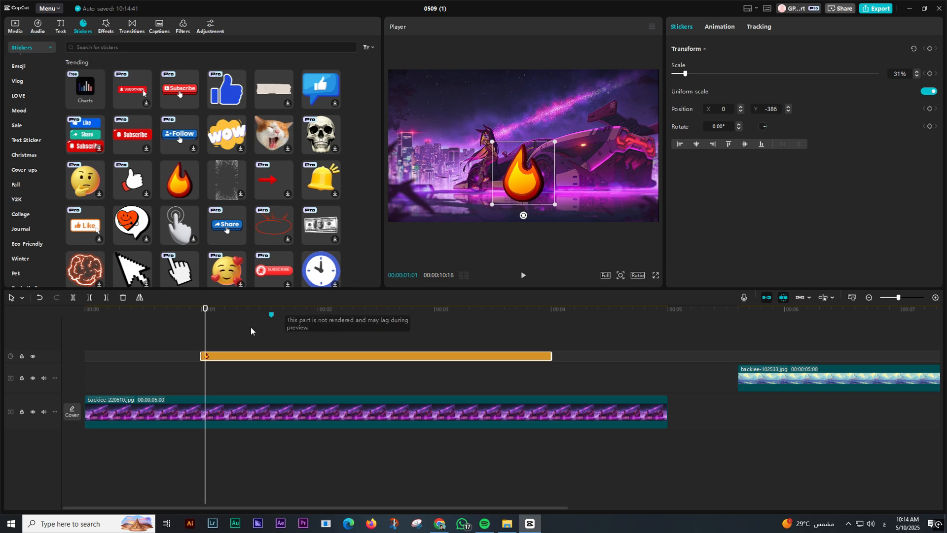
pyautogui.click(930, 48)
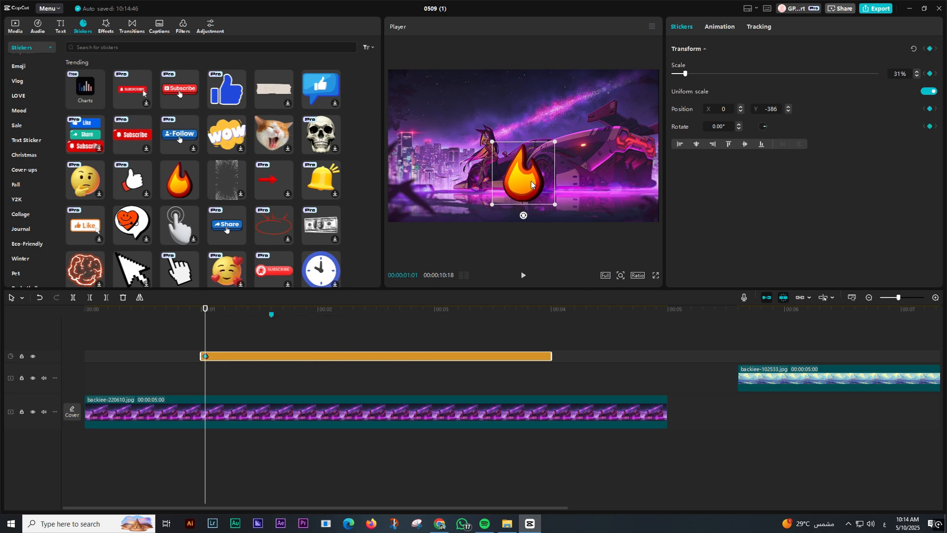
pyautogui.moveTo(524, 176); pyautogui.dragTo(522, 249)
pyautogui.click(259, 345)
pyautogui.click(294, 358)
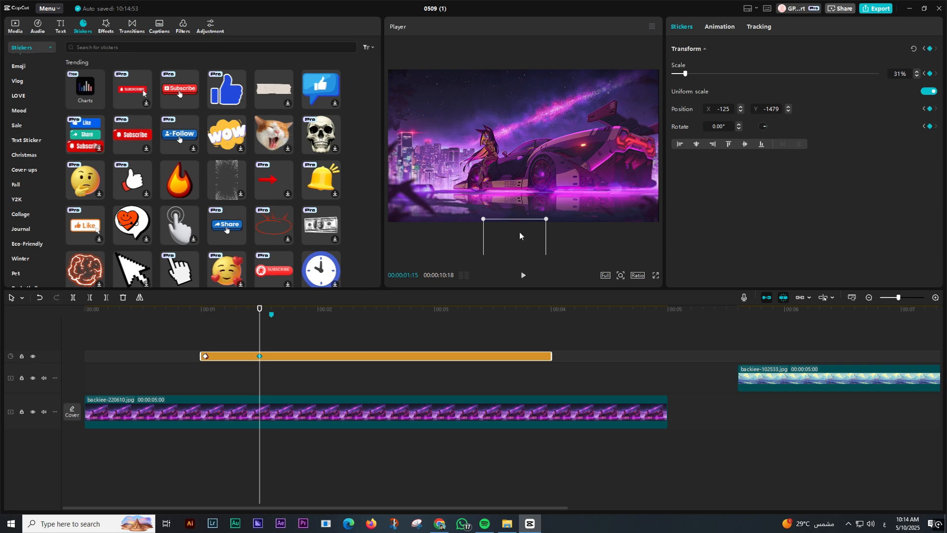
pyautogui.moveTo(520, 232); pyautogui.dragTo(522, 165)
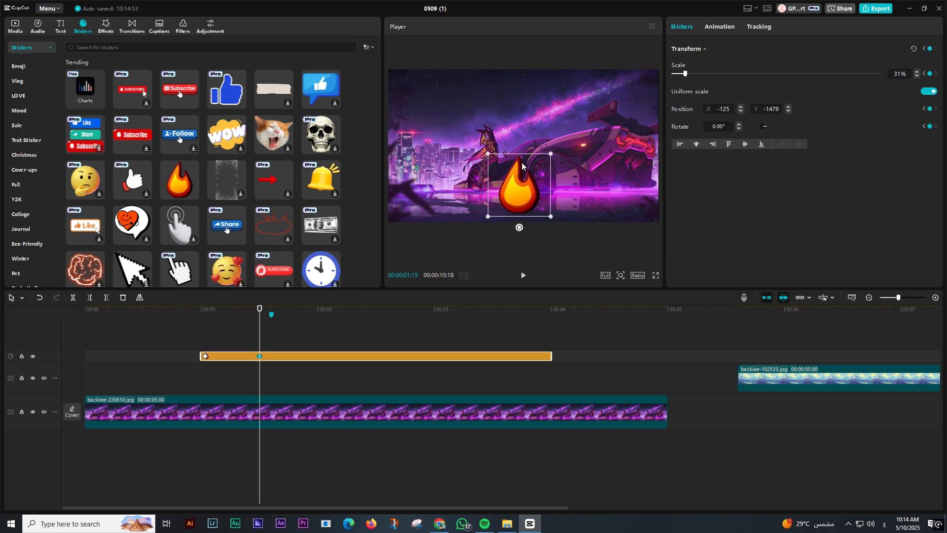
# - Play back the flame sticker's rise into the frame
pyautogui.click(157, 352)
pyautogui.press('space')
pyautogui.press('space')
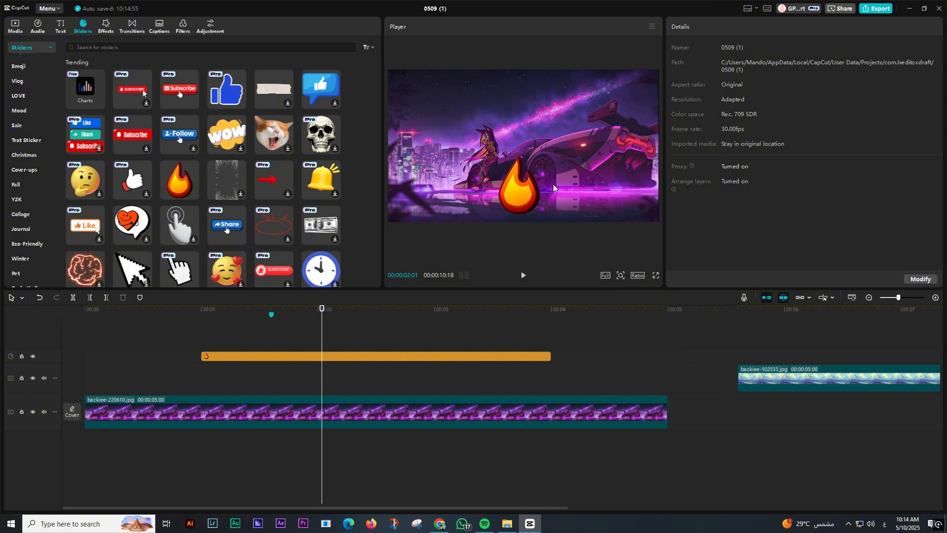
# - Speed up the flame sticker's rise by moving its second keyframe to 00:00:01:06, and play back the result
pyautogui.click(524, 198)
pyautogui.click(261, 355)
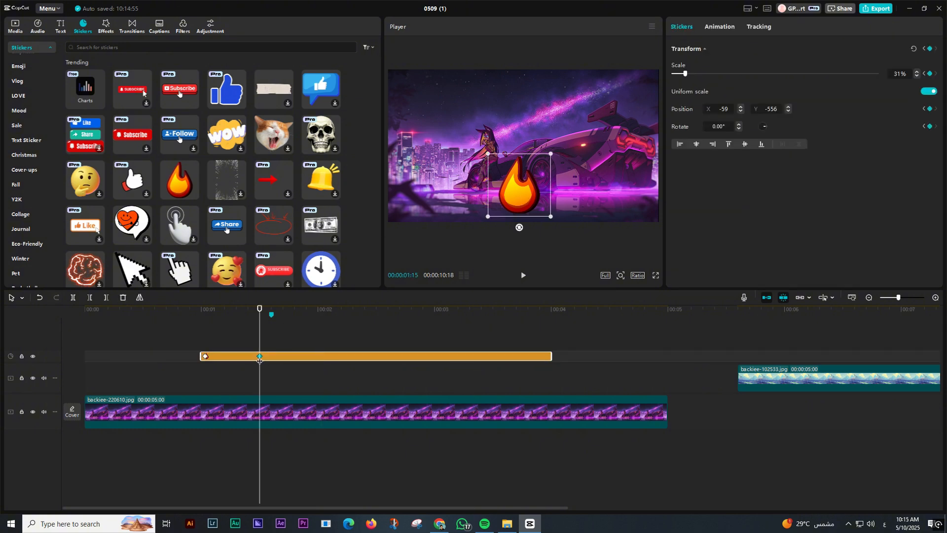
pyautogui.moveTo(261, 356); pyautogui.dragTo(227, 362)
pyautogui.click(183, 379)
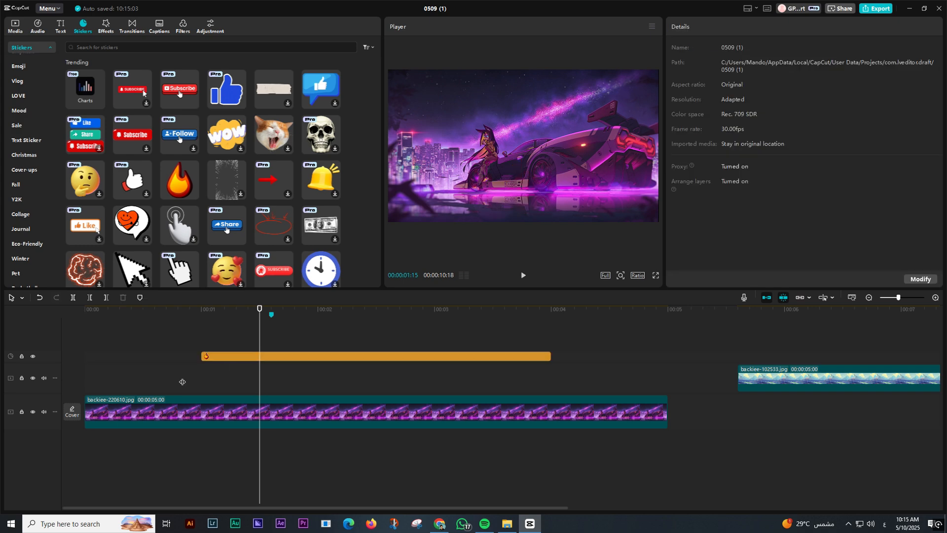
pyautogui.press('space')
pyautogui.press('space')
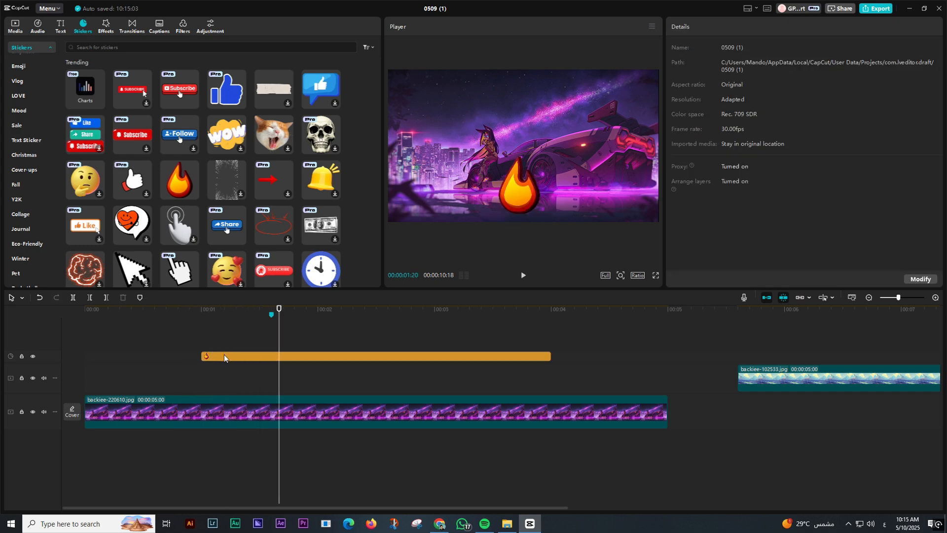
# - Slow down the flame sticker's rise by moving its second keyframe to just before 00:00:02:00, and play back the result
pyautogui.click(224, 355)
pyautogui.click(218, 356)
pyautogui.moveTo(226, 356); pyautogui.dragTo(238, 355)
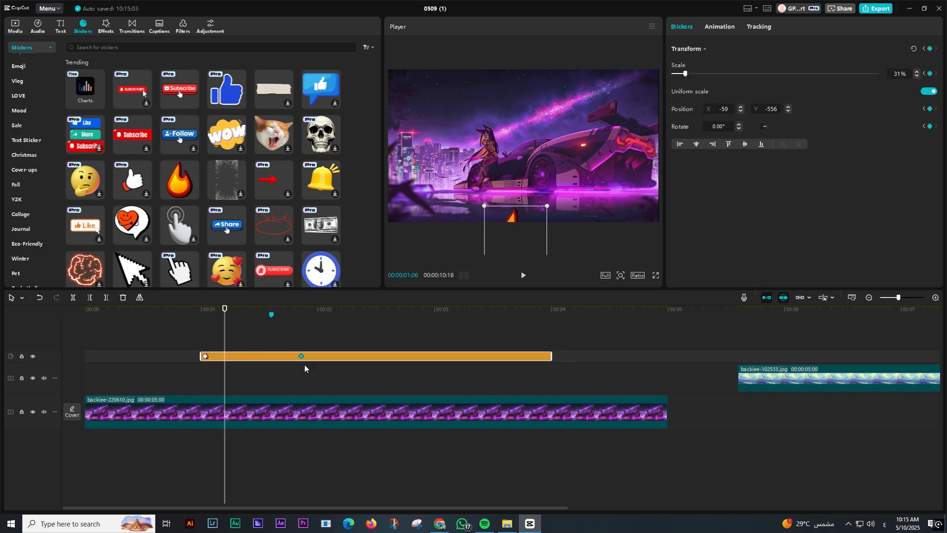
pyautogui.click(197, 372)
pyautogui.press('space')
pyautogui.click(193, 366)
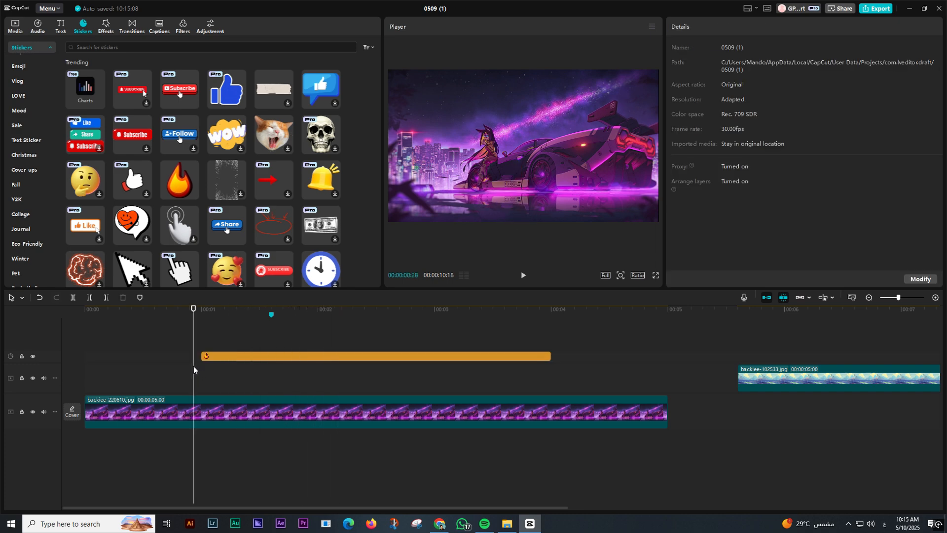
pyautogui.press('space')
# - Delete the flame sticker from the timeline
pyautogui.click(310, 360)
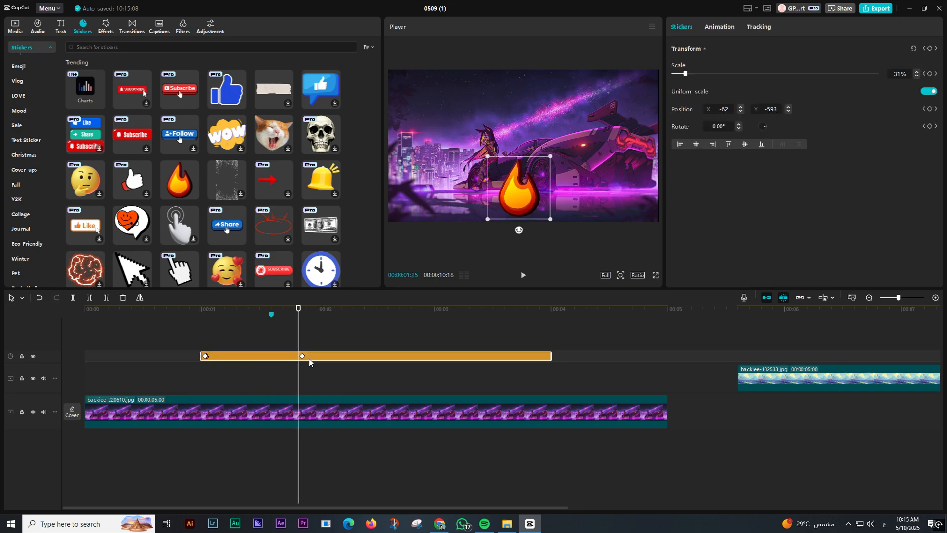
pyautogui.moveTo(306, 354); pyautogui.dragTo(310, 353)
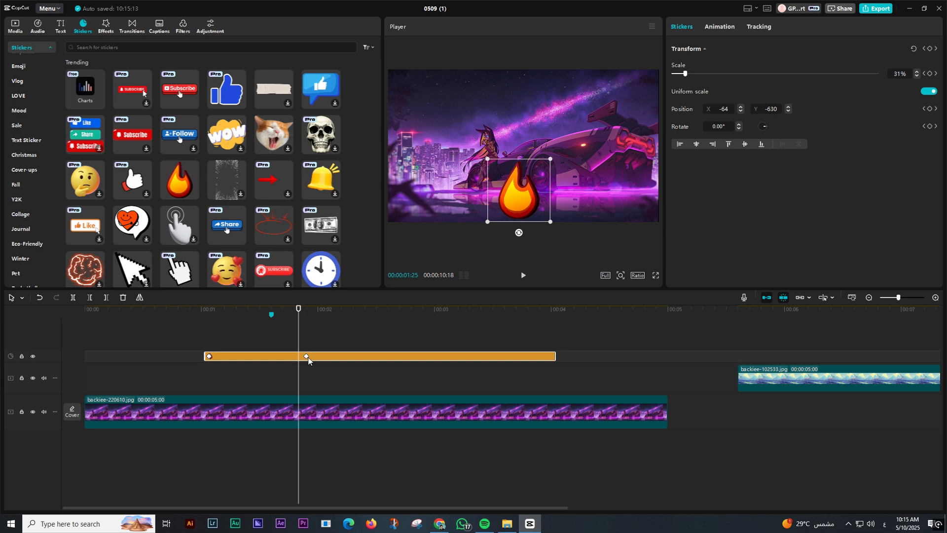
pyautogui.click(307, 357)
pyautogui.click(316, 354)
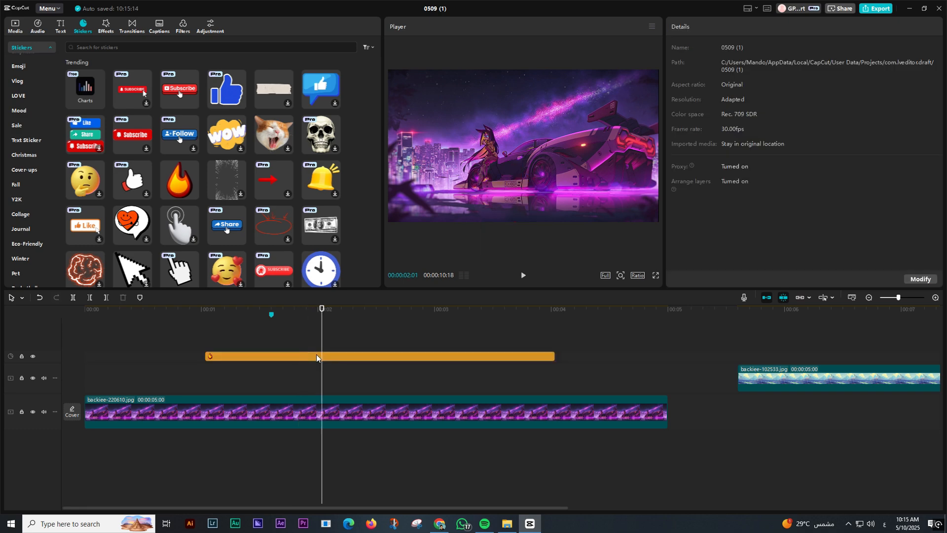
pyautogui.press('Delete')
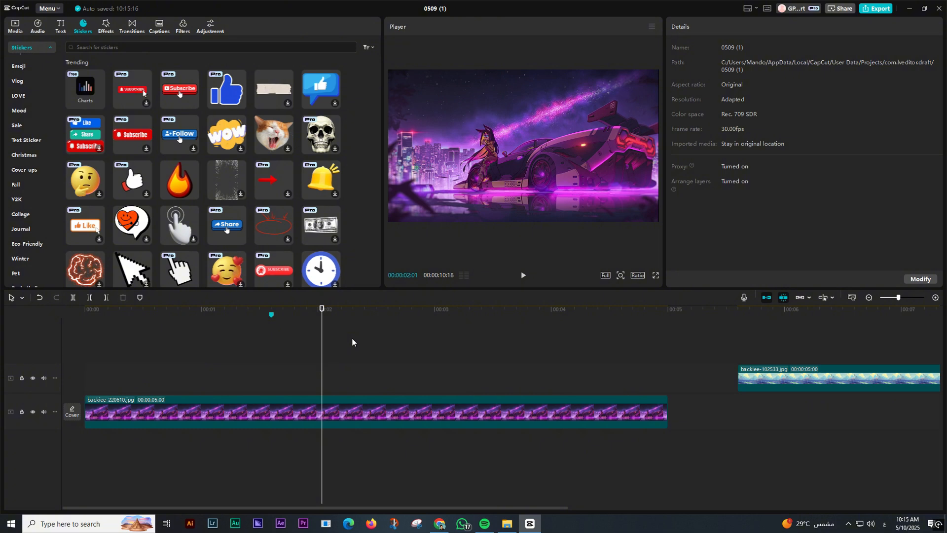
# - Try the torn paper tape sticker in the lower right of the picture at X 1258, Y -730, and delete it
pyautogui.moveTo(274, 90); pyautogui.dragTo(285, 377)
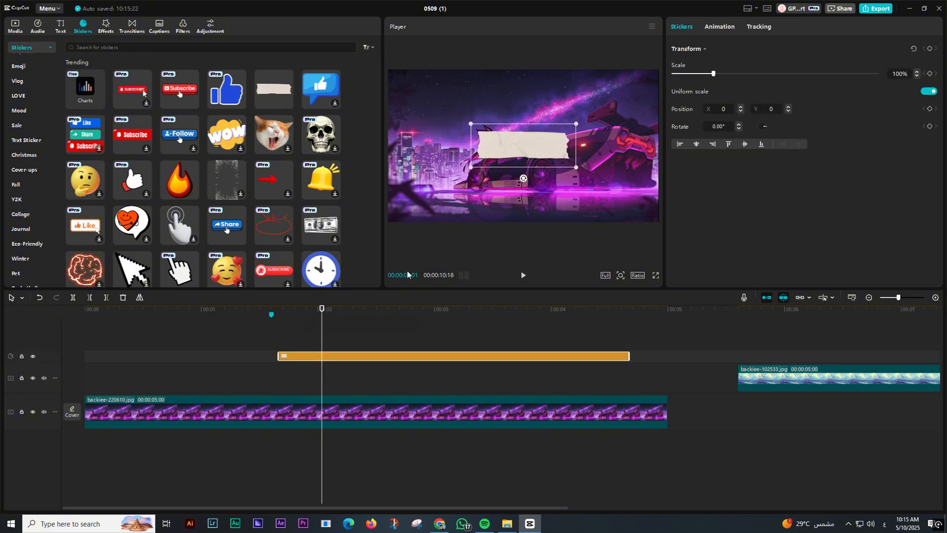
pyautogui.moveTo(508, 156); pyautogui.dragTo(599, 208)
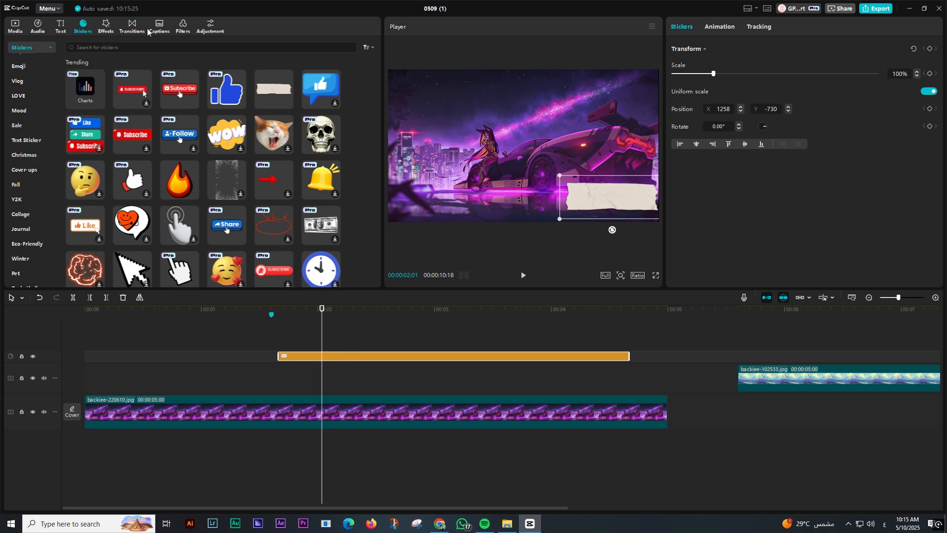
pyautogui.press('Delete')
pyautogui.click(106, 26)
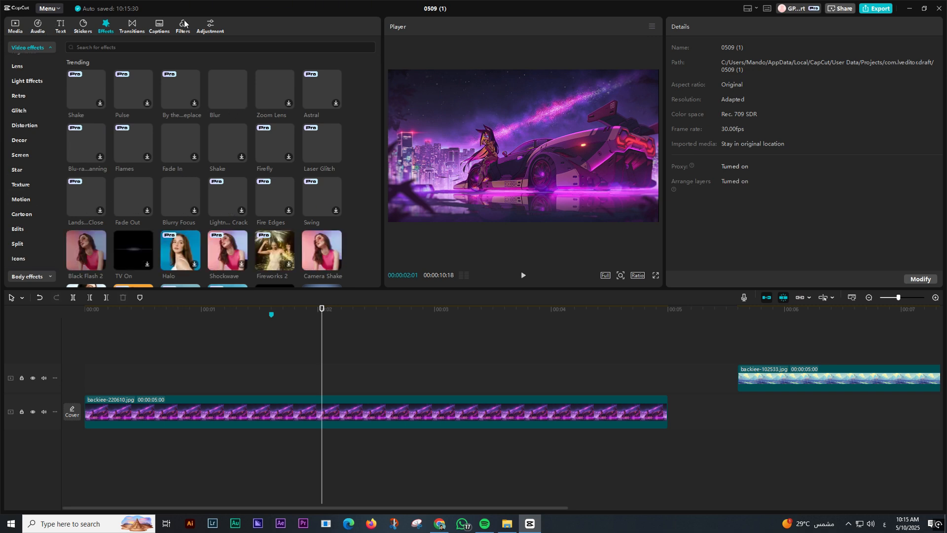
pyautogui.click(16, 26)
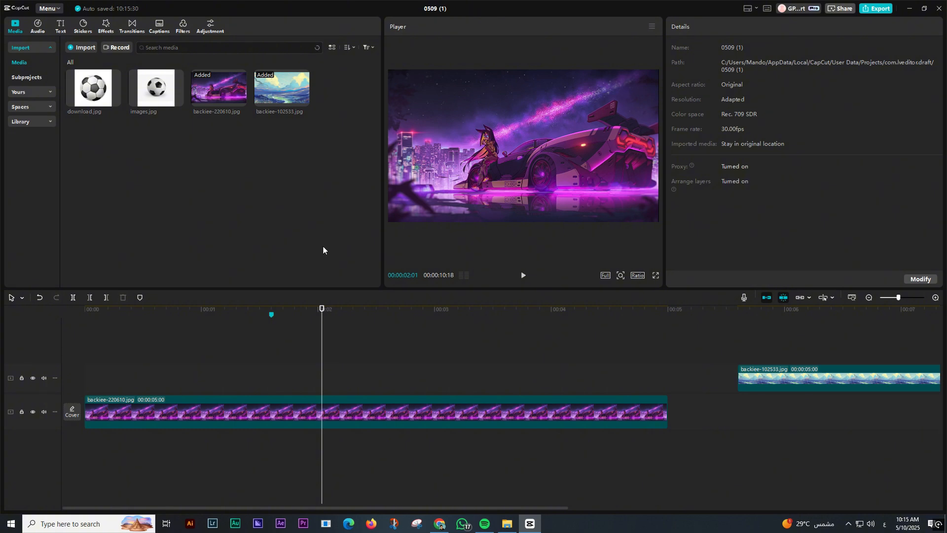